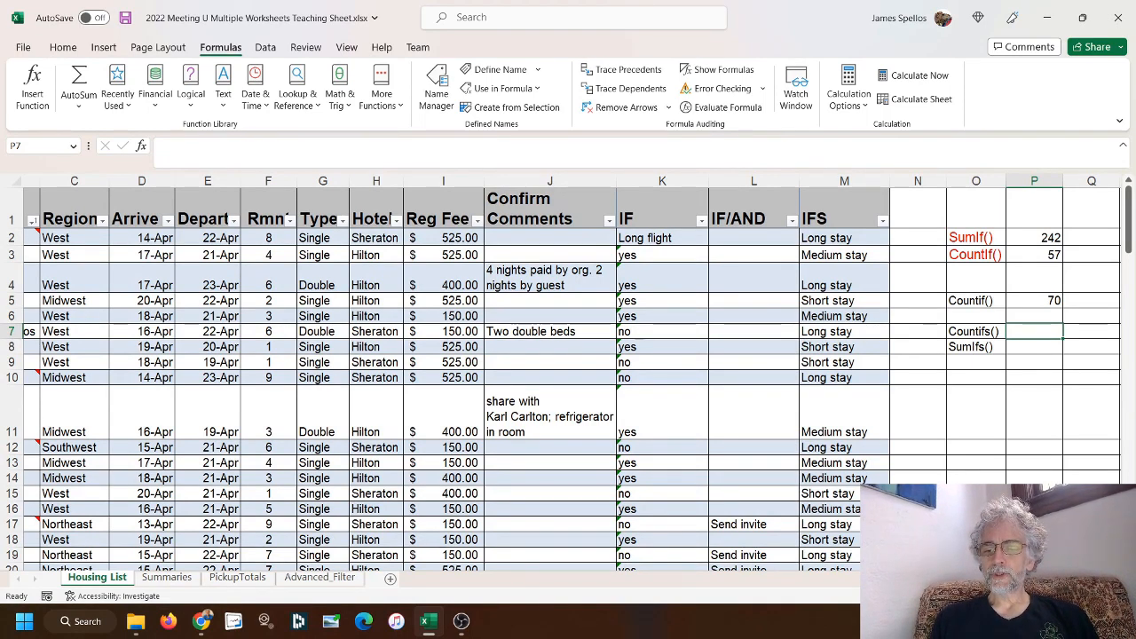
{"action": "scroll", "coordinate": [568, 372], "scroll_direction": "left", "scroll_amount": 2}
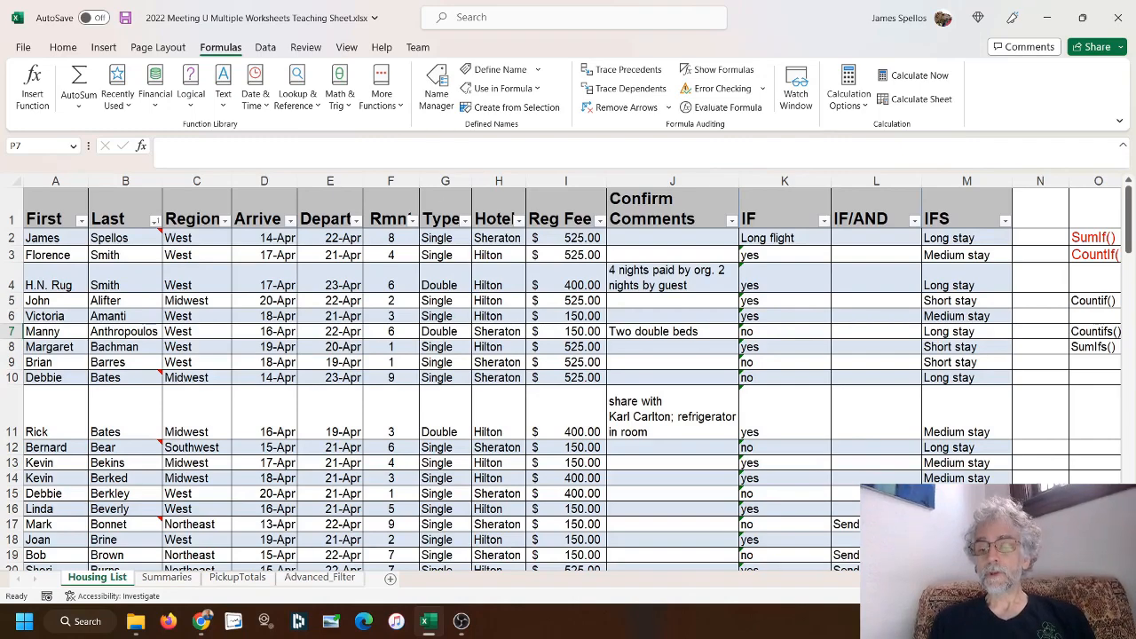
{"action": "scroll", "coordinate": [567, 372], "scroll_direction": "right", "scroll_amount": 1}
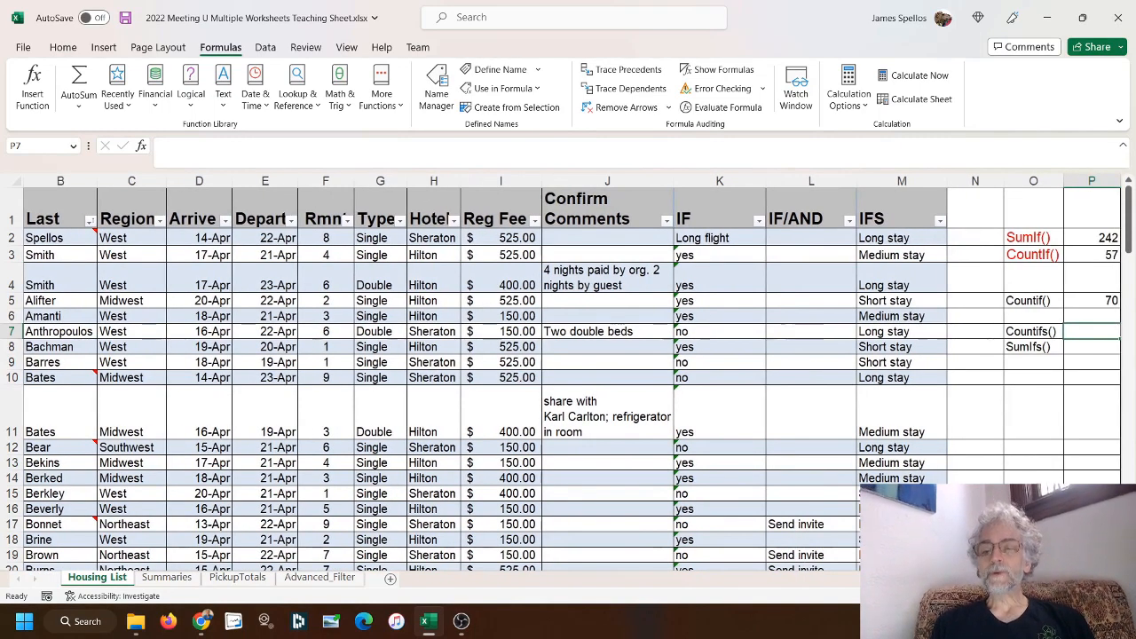
{"action": "scroll", "coordinate": [990, 413], "scroll_direction": "right", "scroll_amount": 2}
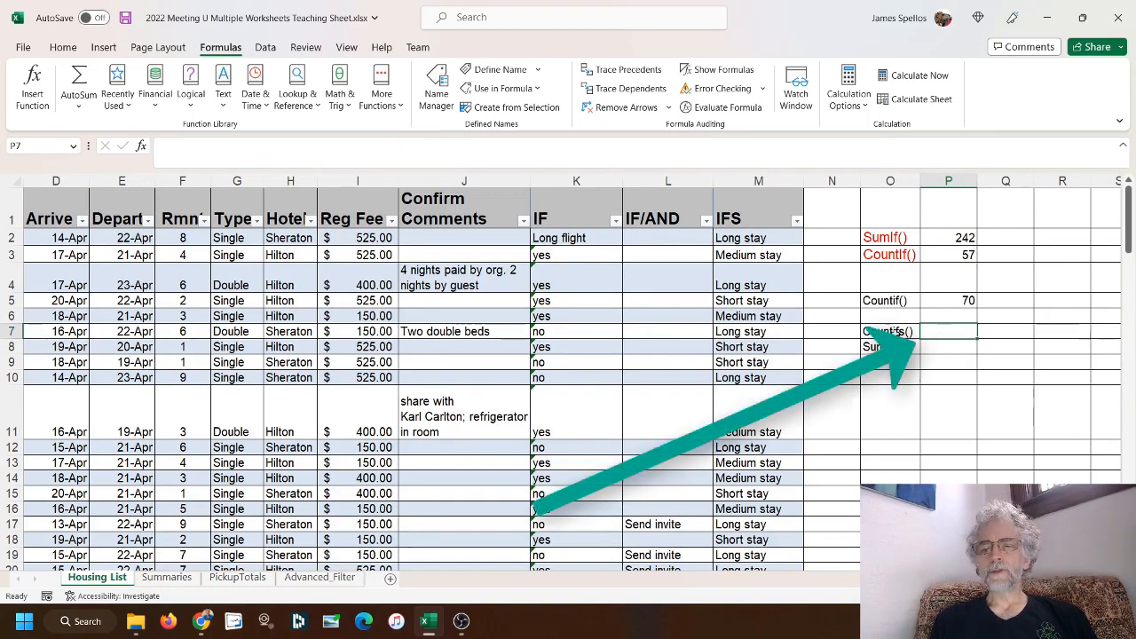
Insert the COUNTIFS function into cell P7, choosing it from the full list of all functions
{"action": "left_click", "coordinate": [898, 333]}
{"action": "left_click", "coordinate": [940, 331]}
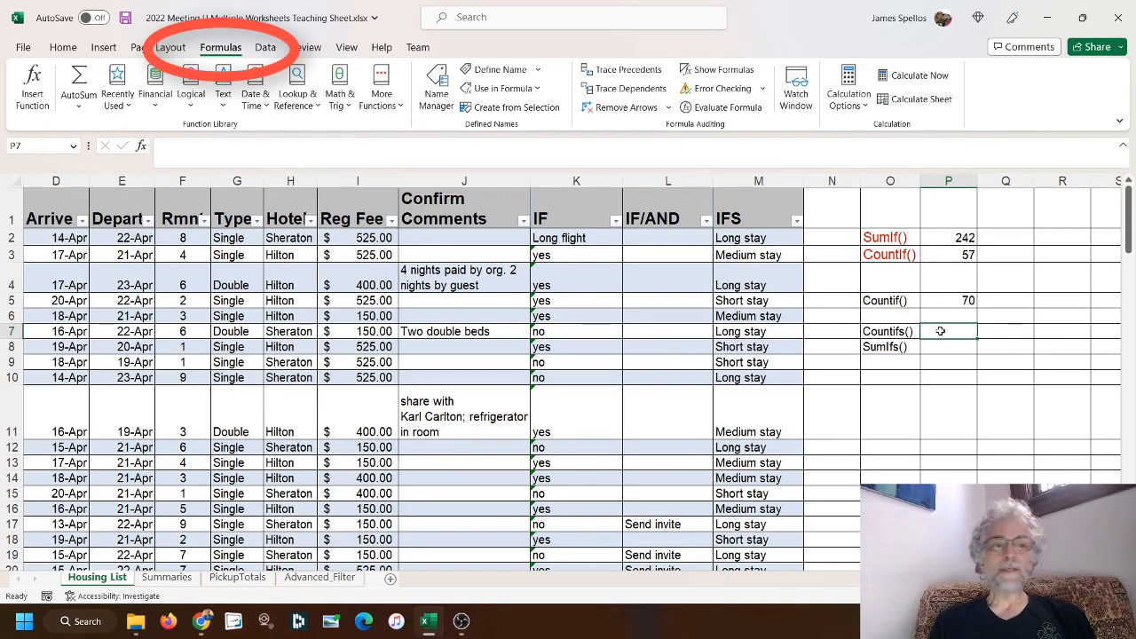
{"action": "left_click", "coordinate": [33, 92]}
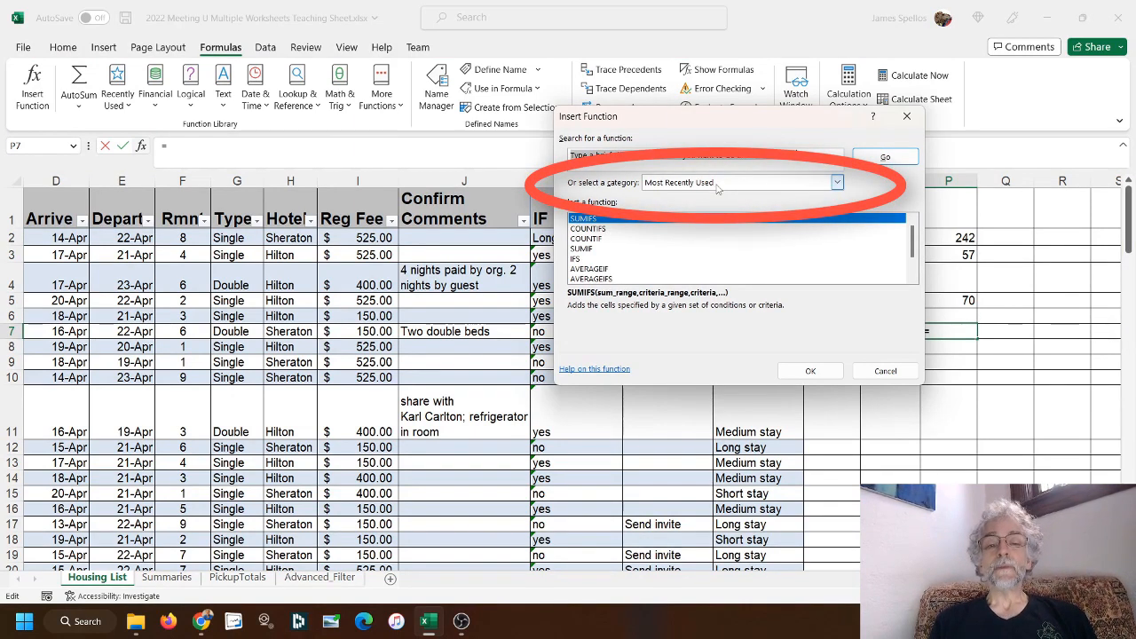
{"action": "left_click", "coordinate": [838, 182]}
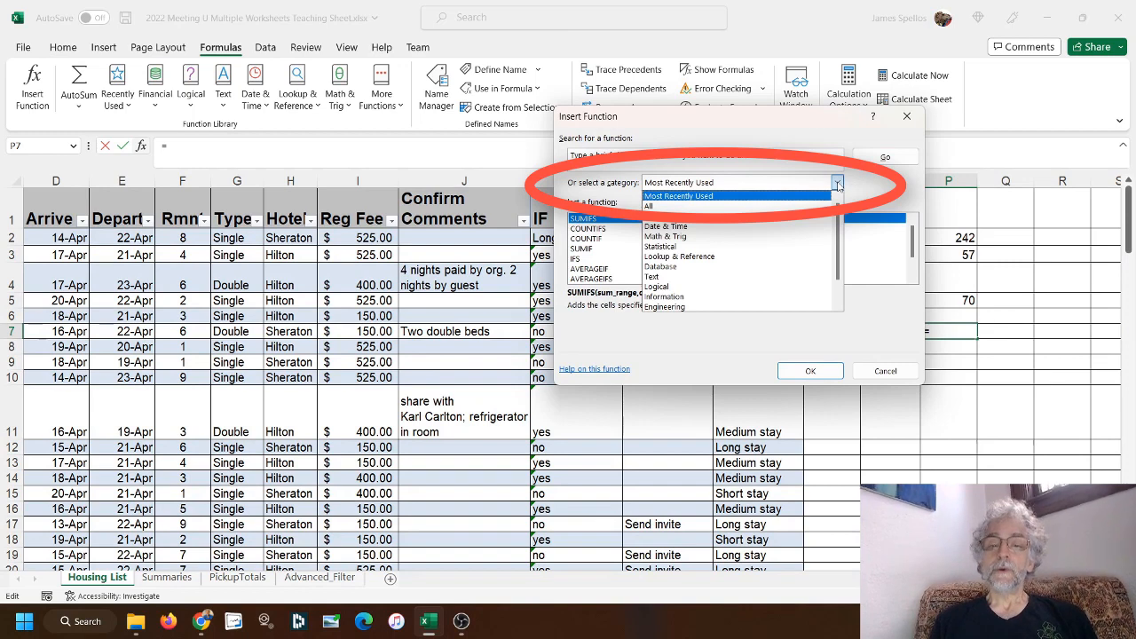
{"action": "left_click", "coordinate": [705, 207]}
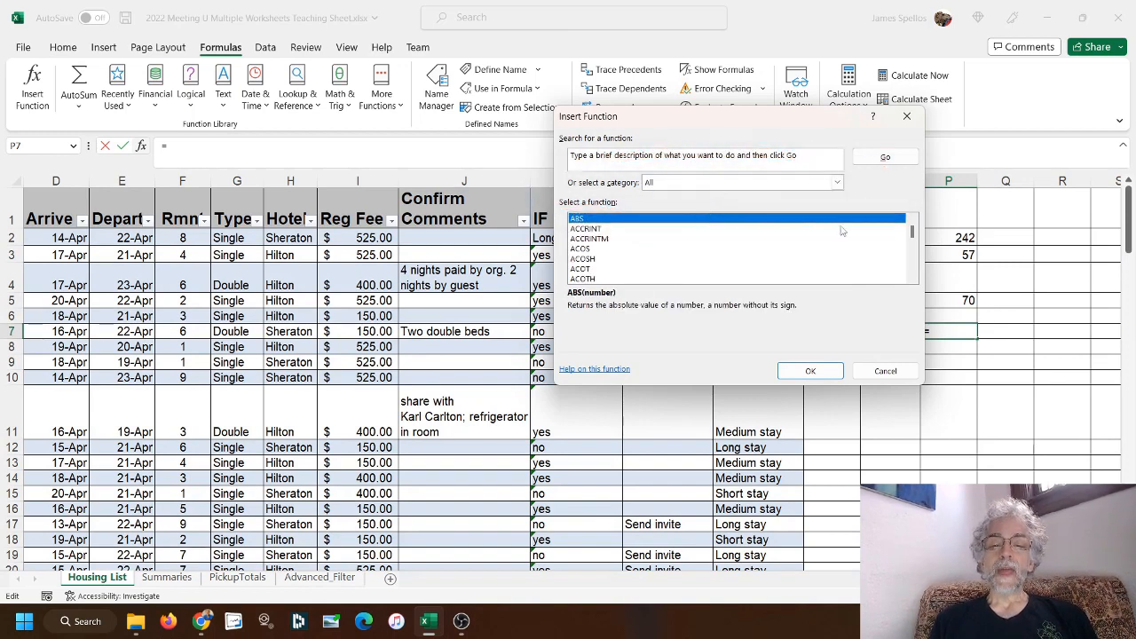
{"action": "scroll", "coordinate": [912, 234], "scroll_direction": "down", "scroll_amount": 6}
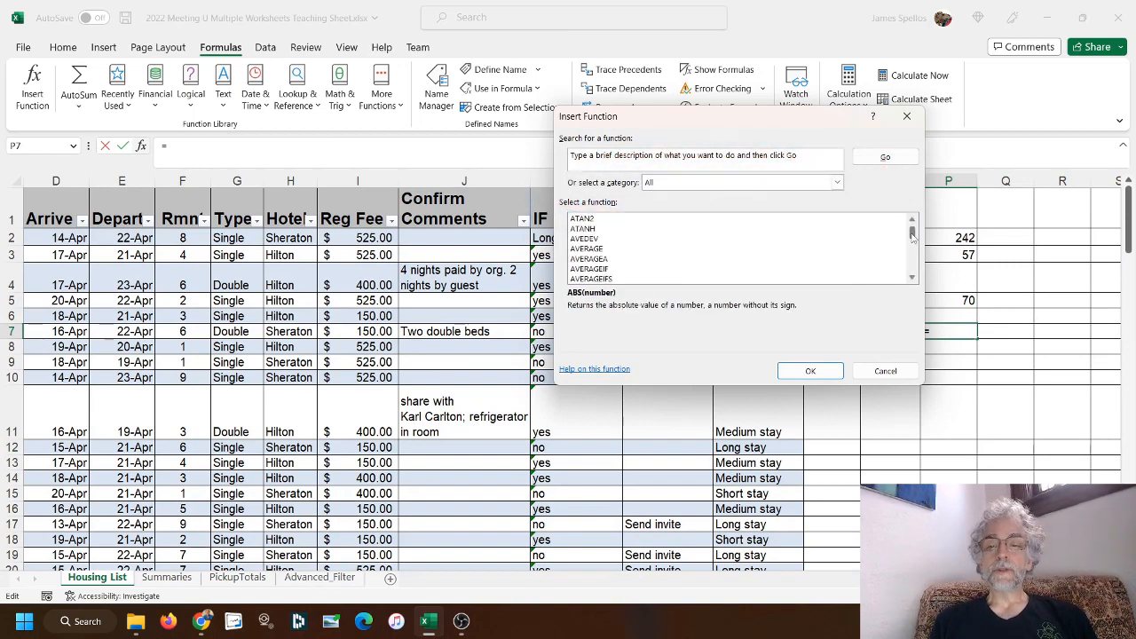
{"action": "scroll", "coordinate": [912, 234], "scroll_direction": "down", "scroll_amount": 12}
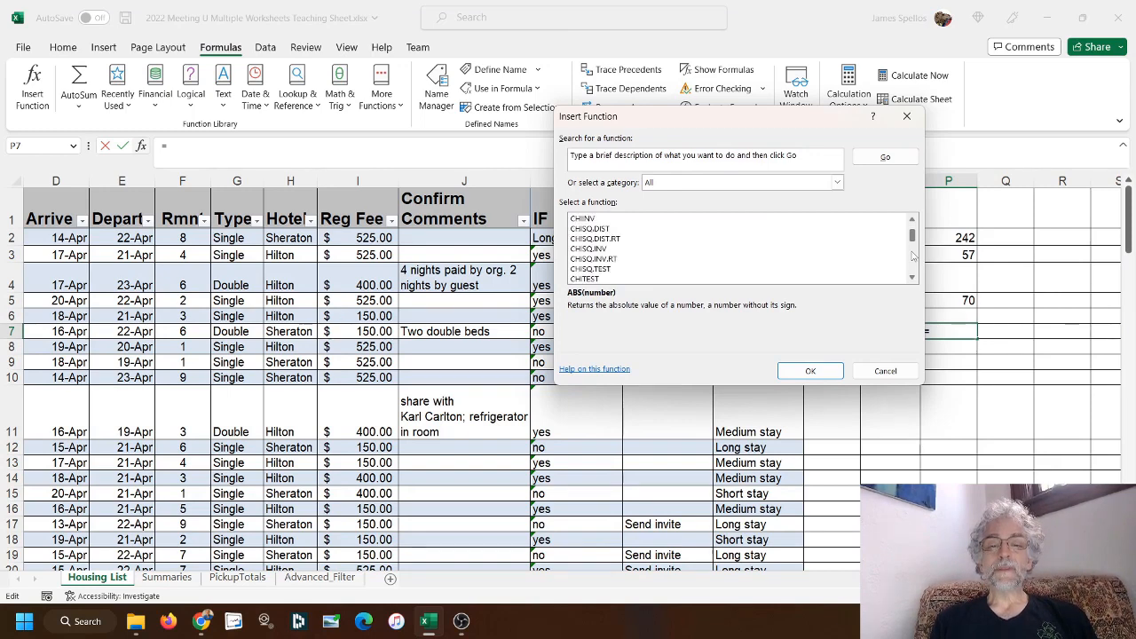
{"action": "scroll", "coordinate": [912, 255], "scroll_direction": "down", "scroll_amount": 2}
{"action": "scroll", "coordinate": [912, 255], "scroll_direction": "down", "scroll_amount": 4}
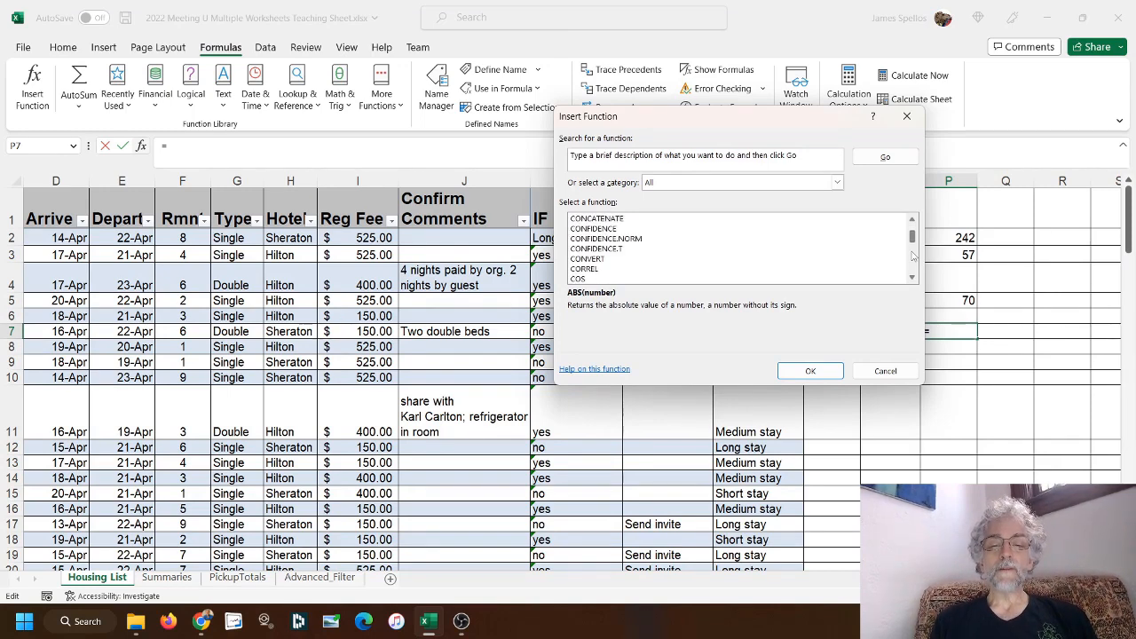
{"action": "scroll", "coordinate": [912, 255], "scroll_direction": "down", "scroll_amount": 4}
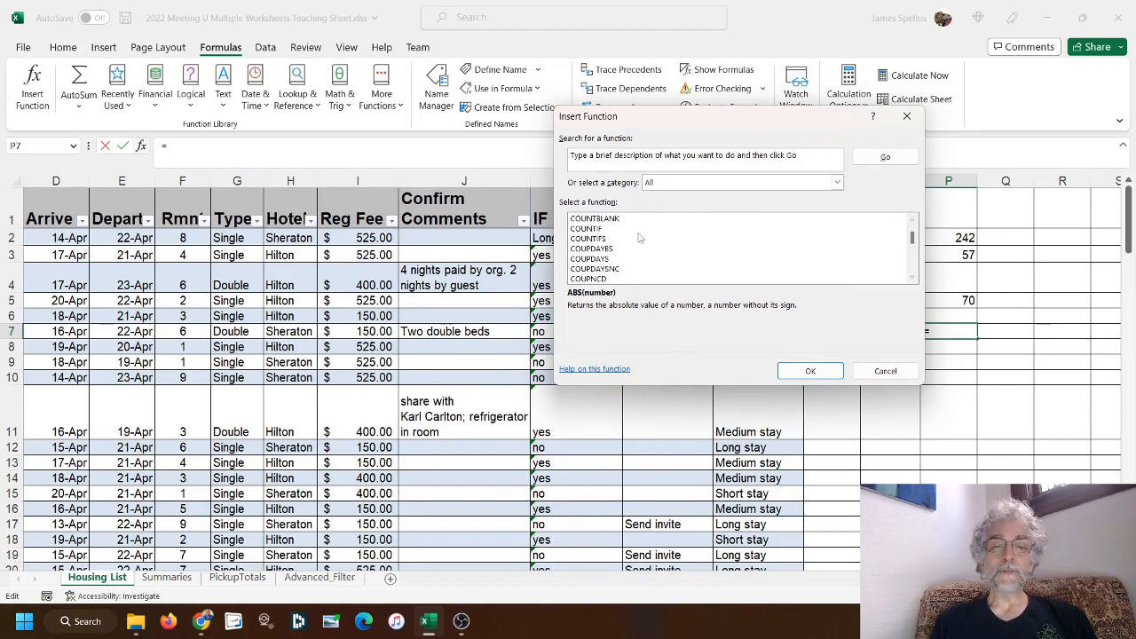
{"action": "left_click", "coordinate": [592, 238]}
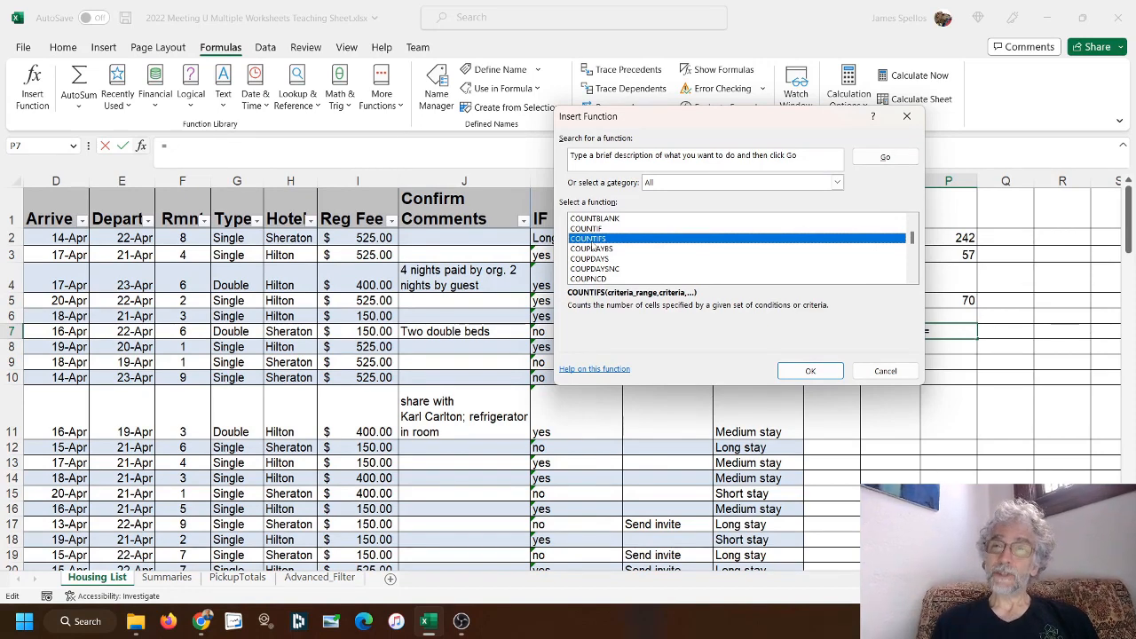
{"action": "left_click", "coordinate": [810, 371]}
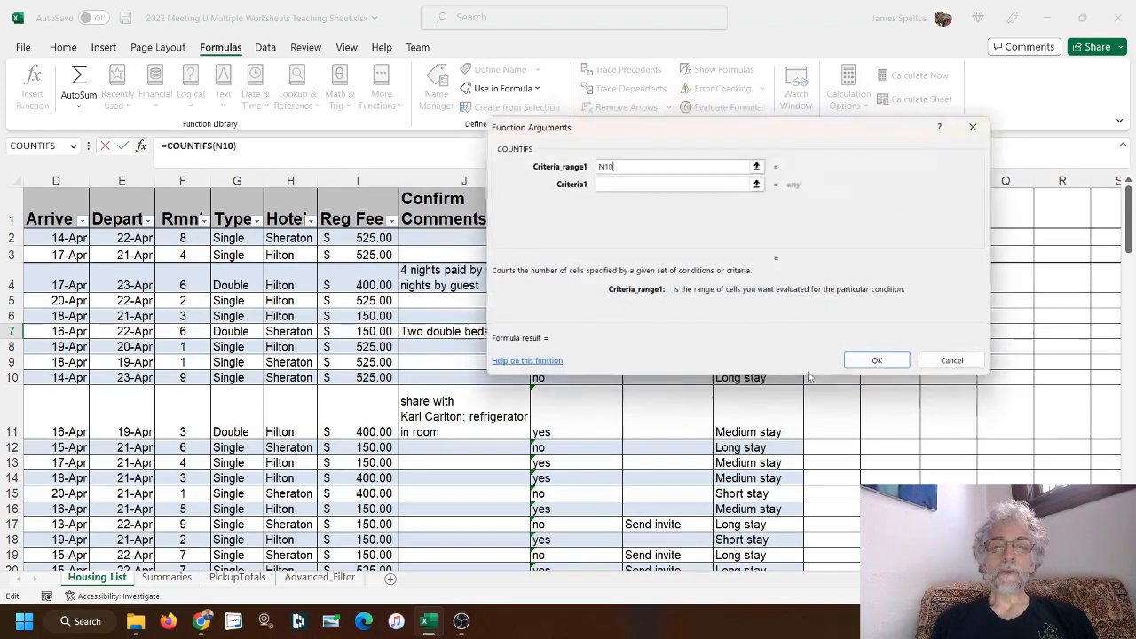
Replace the first COUNTIFS criteria range with the whole Hotel column H and enter "Hilton" as its criterion
{"action": "left_click", "coordinate": [640, 168]}
{"action": "key", "text": "BackSpace"}
{"action": "key", "text": "BackSpace"}
{"action": "key", "text": "BackSpace"}
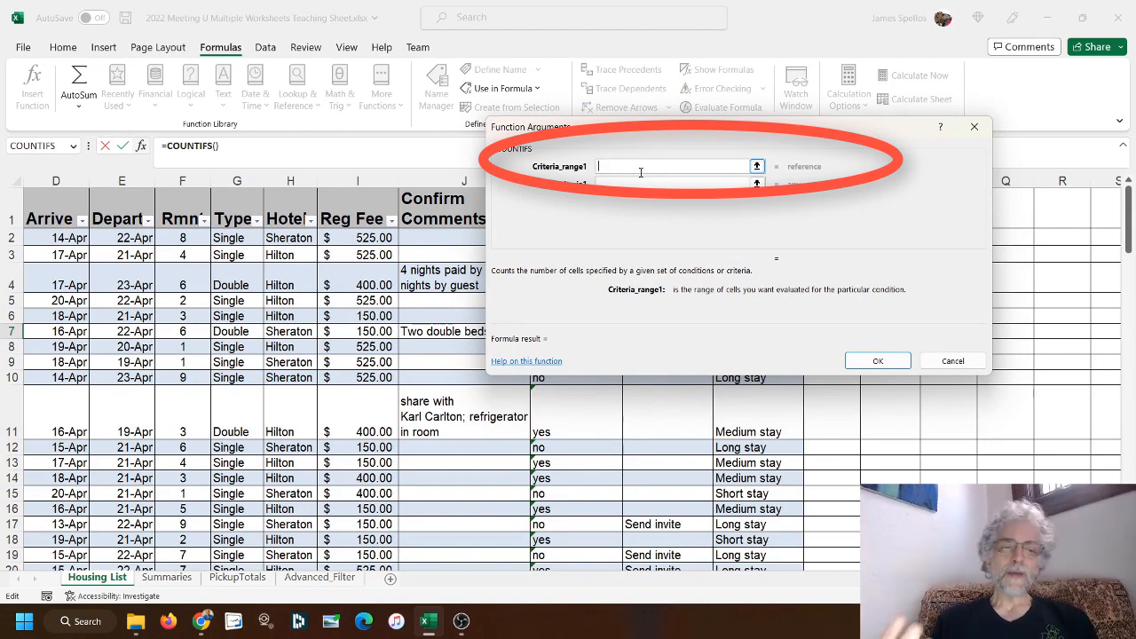
{"action": "left_click", "coordinate": [756, 166]}
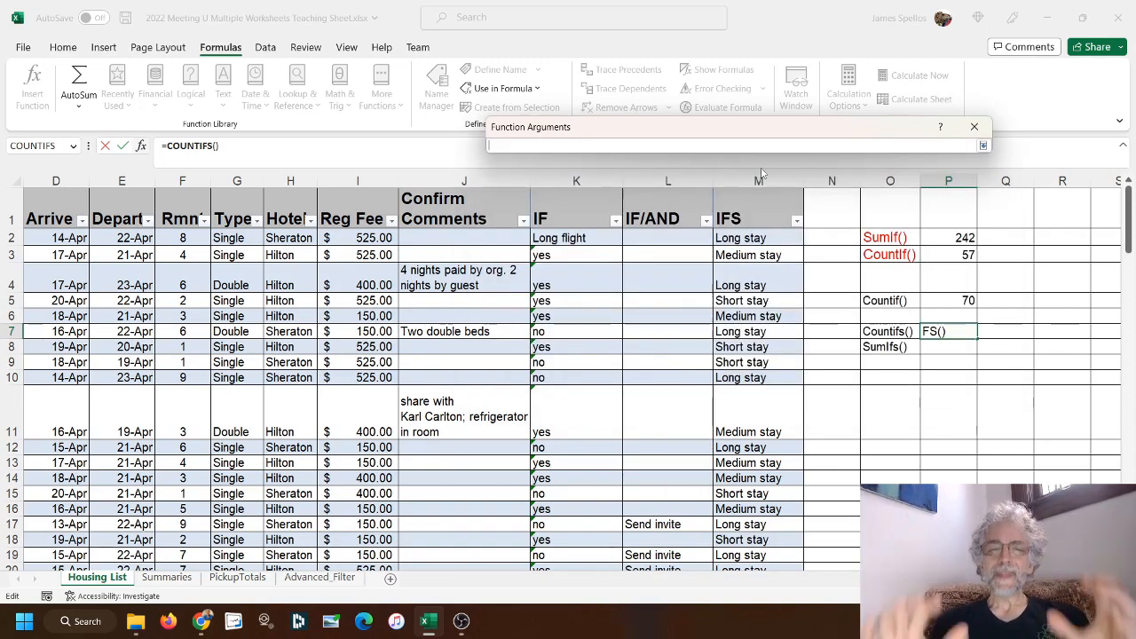
{"action": "left_click", "coordinate": [290, 181]}
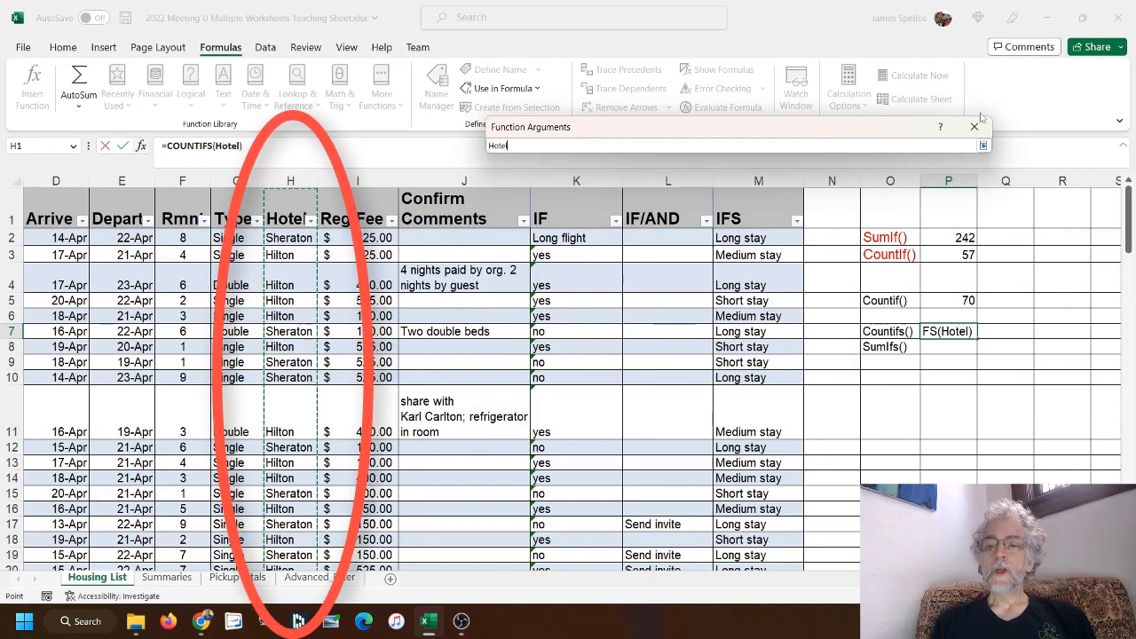
{"action": "left_click", "coordinate": [982, 146]}
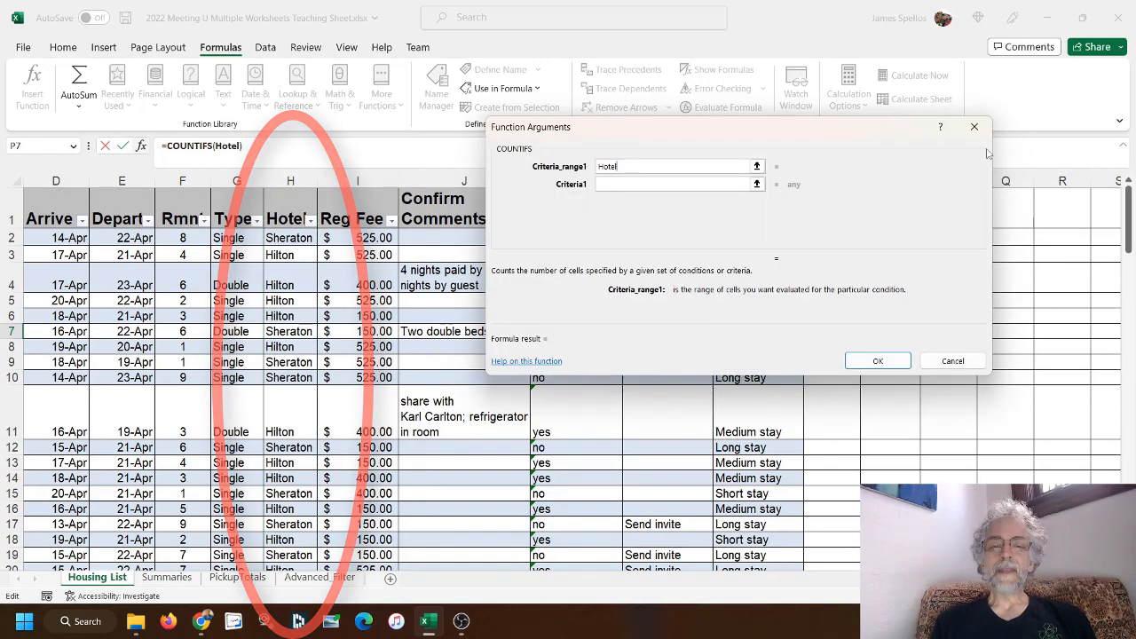
{"action": "left_click", "coordinate": [637, 183]}
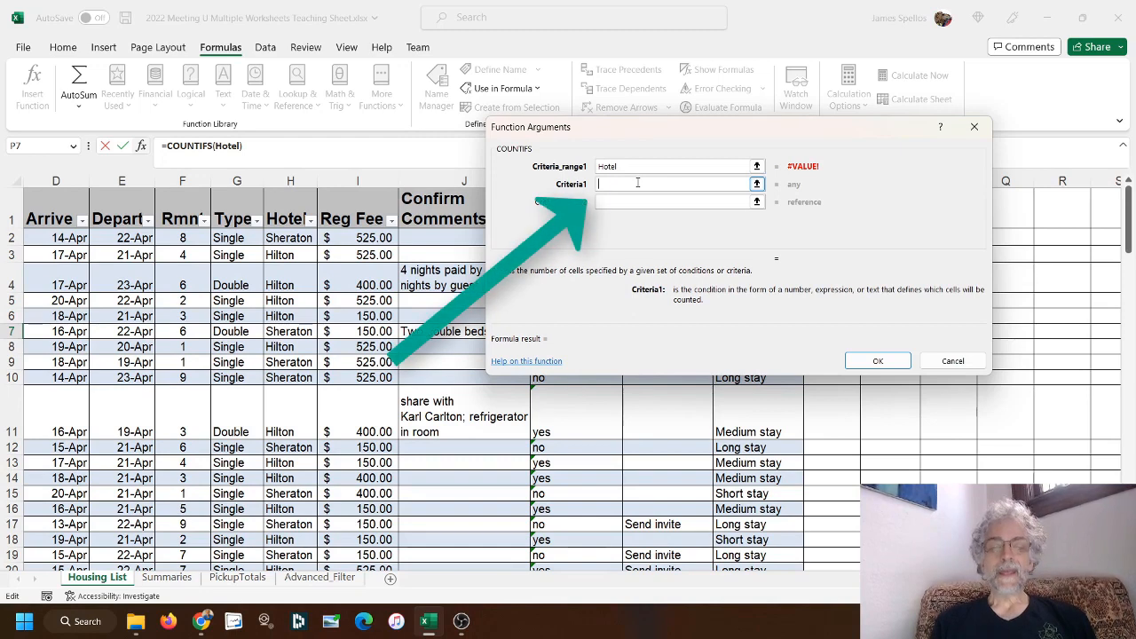
{"action": "type", "text": "\"Hilt"}
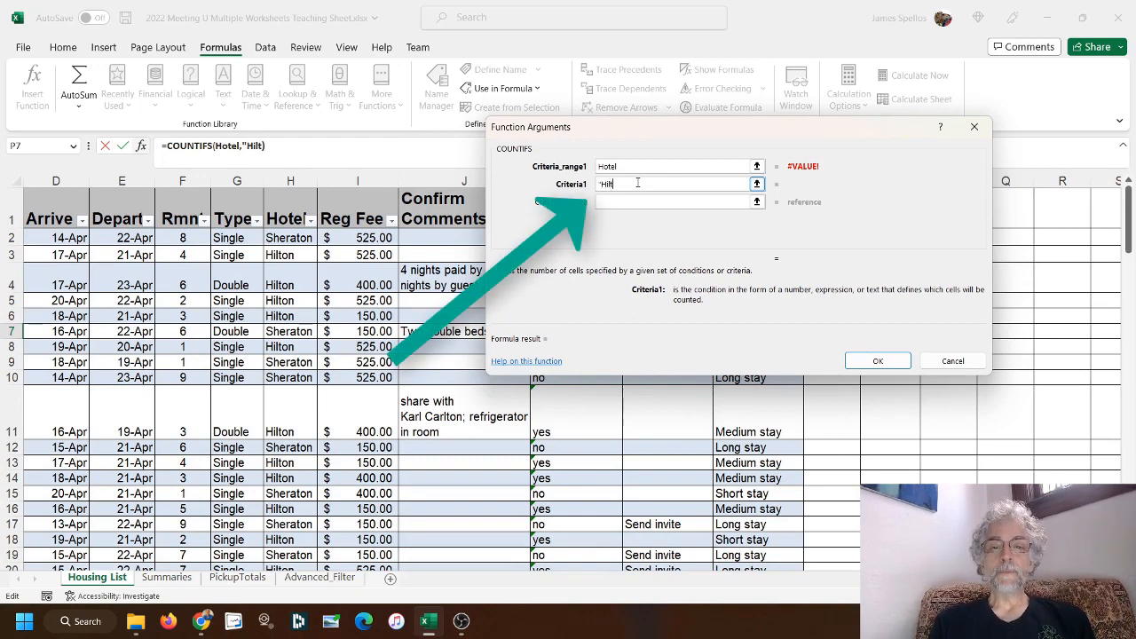
{"action": "type", "text": "on\""}
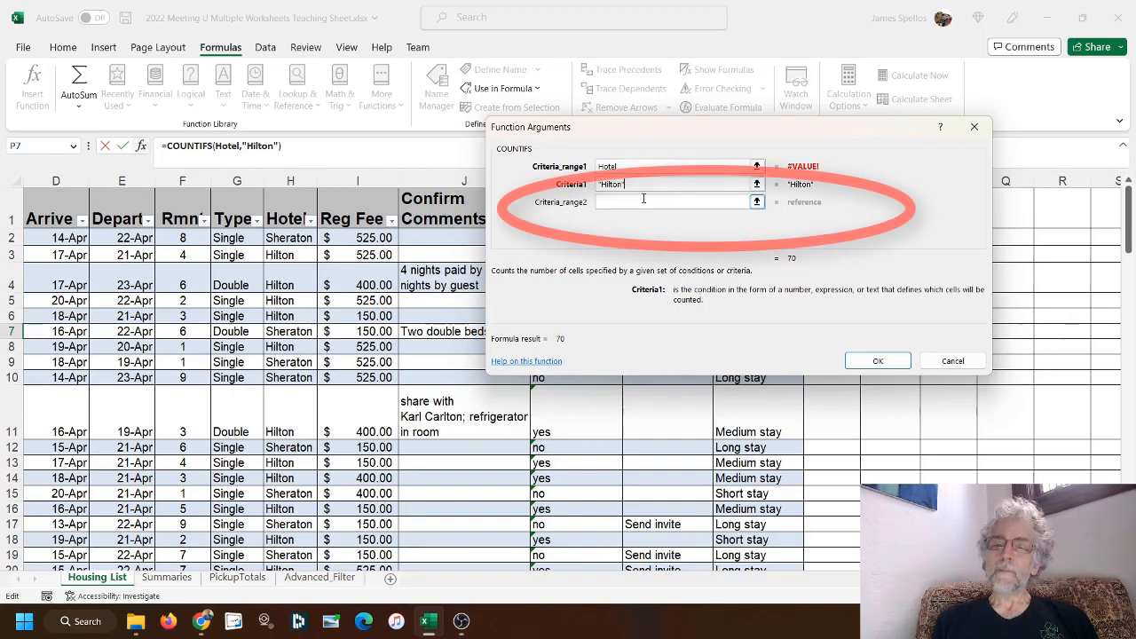
Add the whole Type column G as the second criteria range with the criterion "Single" and complete the COUNTIFS formula
{"action": "left_click", "coordinate": [599, 202]}
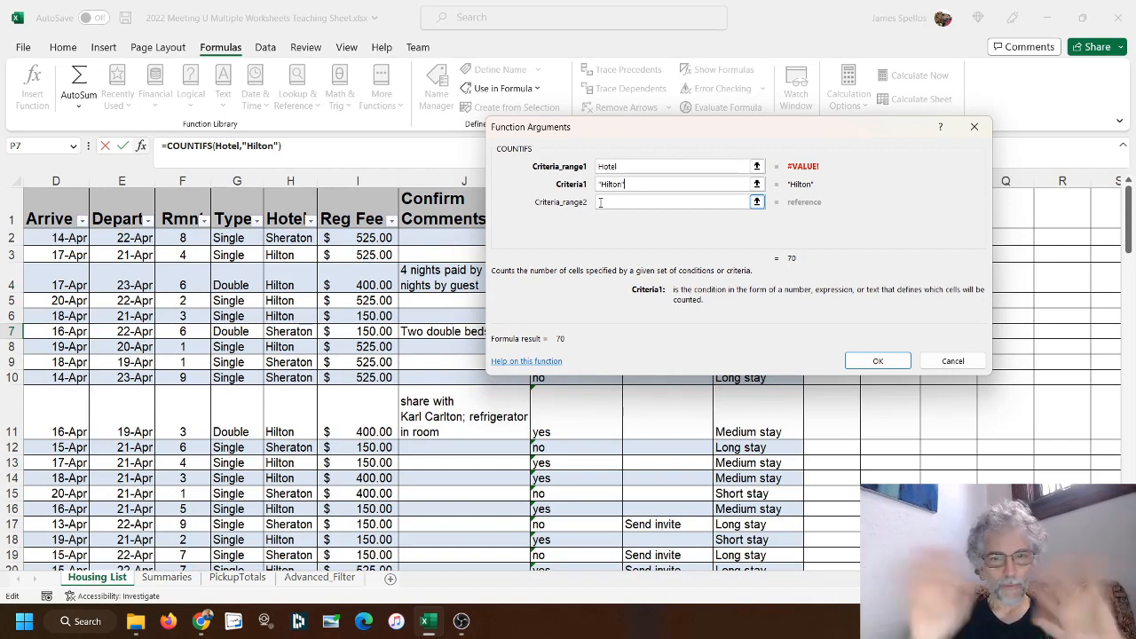
{"action": "left_click", "coordinate": [757, 204]}
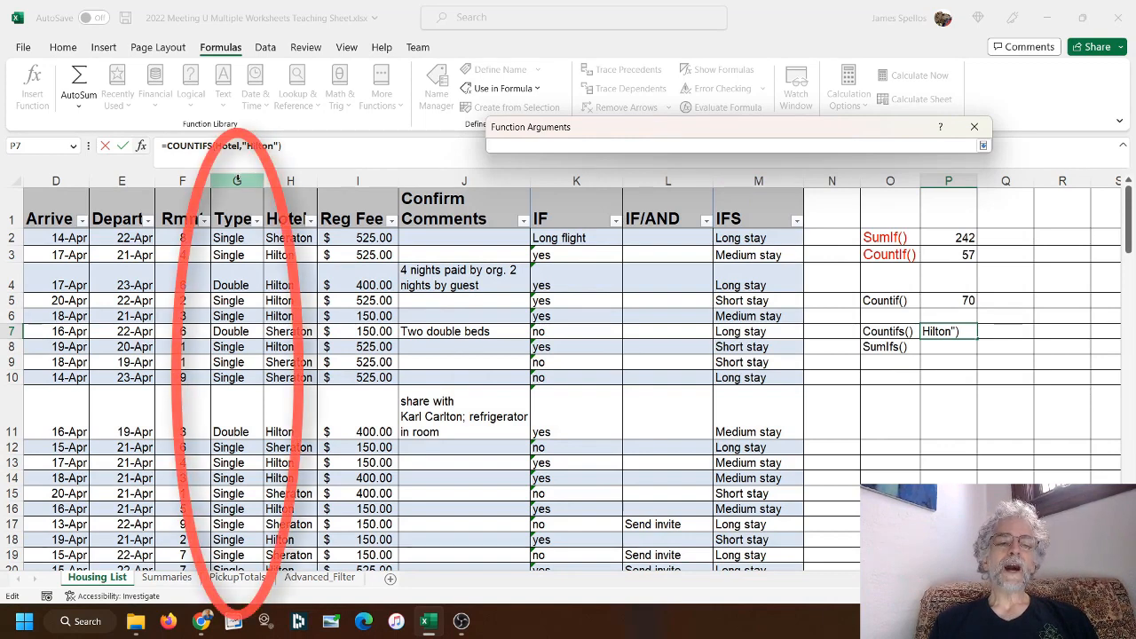
{"action": "left_click", "coordinate": [237, 180]}
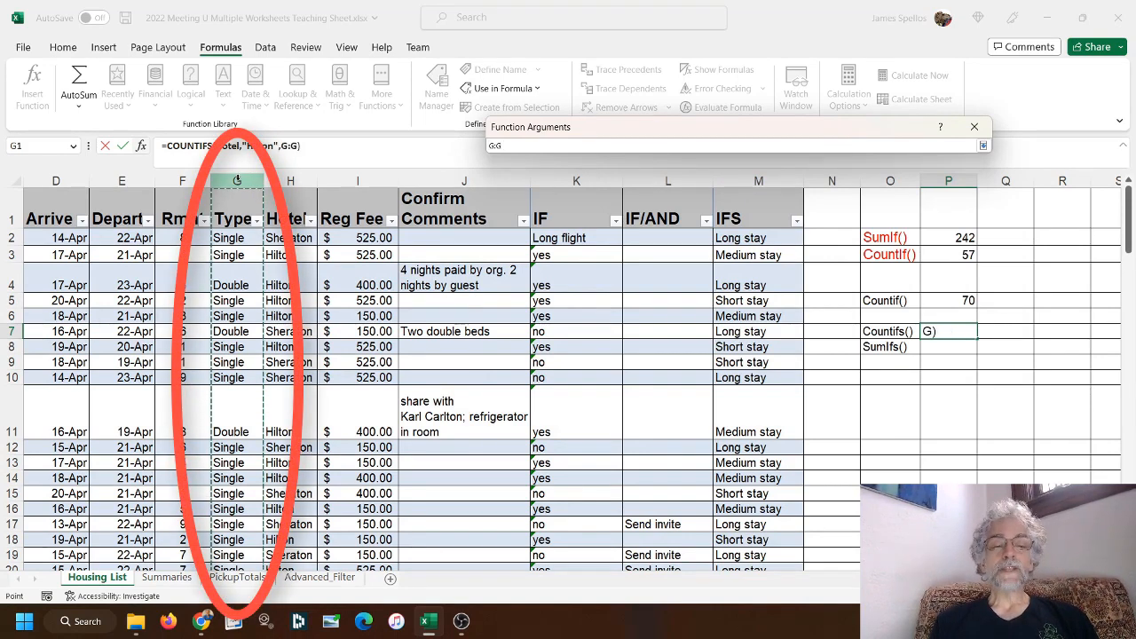
{"action": "left_click", "coordinate": [983, 146]}
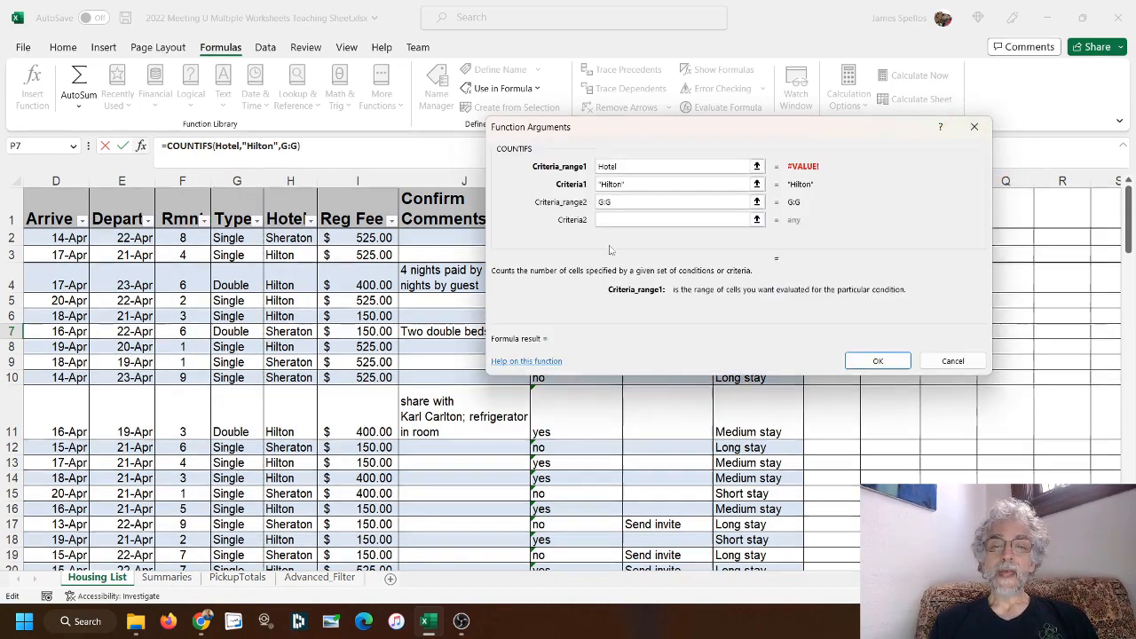
{"action": "left_click", "coordinate": [619, 220]}
{"action": "type", "text": "\"Single\""}
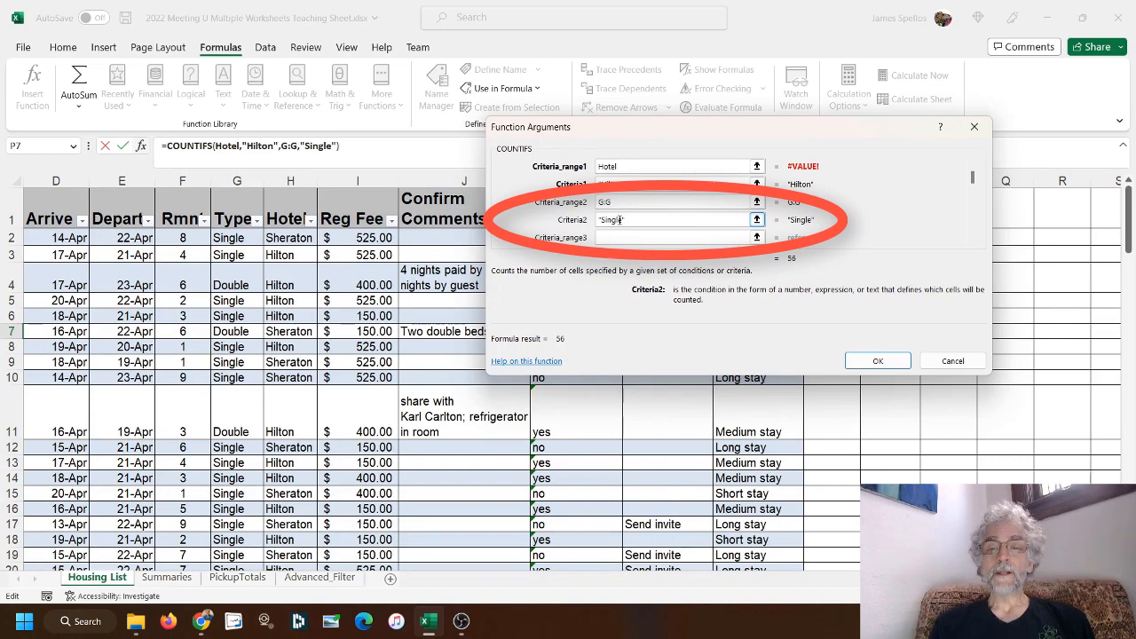
{"action": "left_click", "coordinate": [796, 266]}
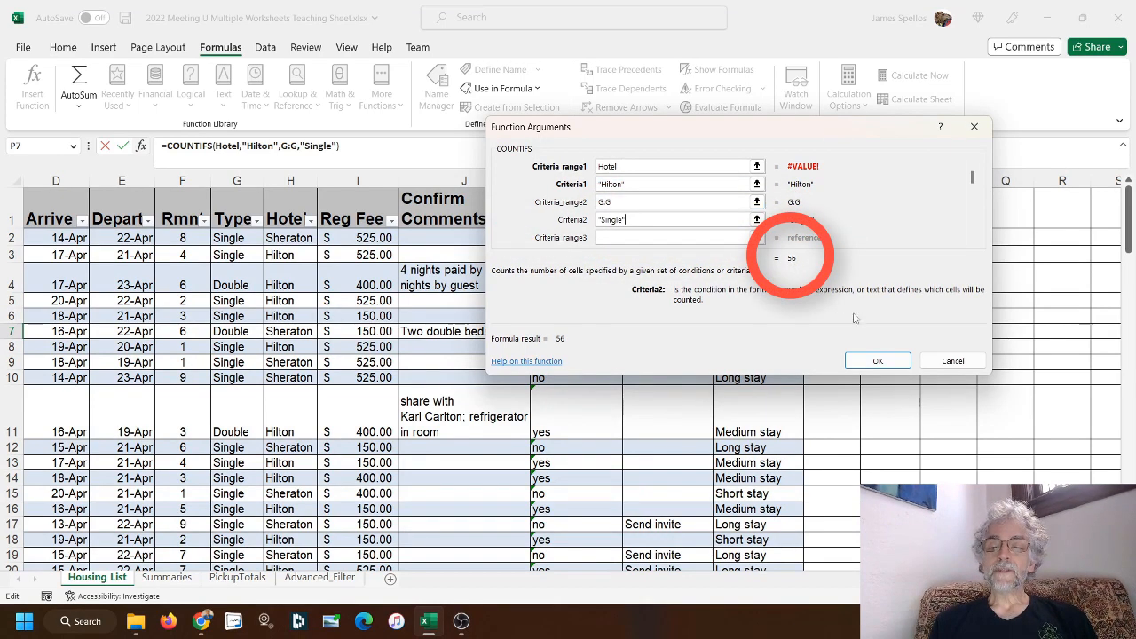
{"action": "left_click", "coordinate": [878, 361]}
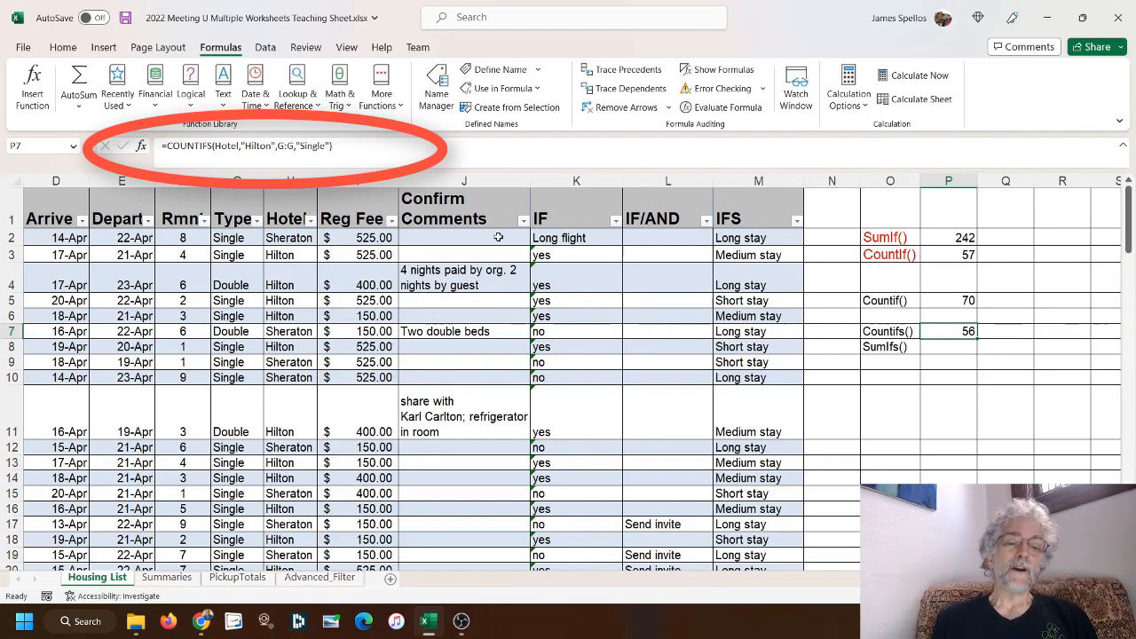
Change the hotel criterion in the COUNTIFS formula in P7 to "Sheraton"
{"action": "left_click_drag", "start_coordinate": [271, 145], "coordinate": [243, 145]}
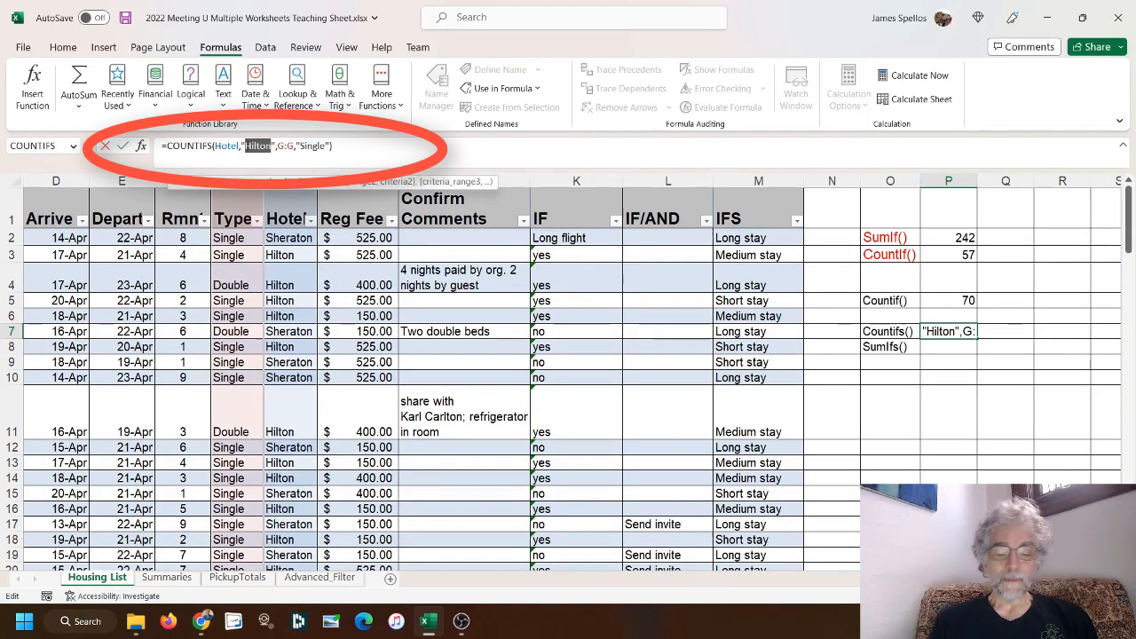
{"action": "type", "text": "Sheraton"}
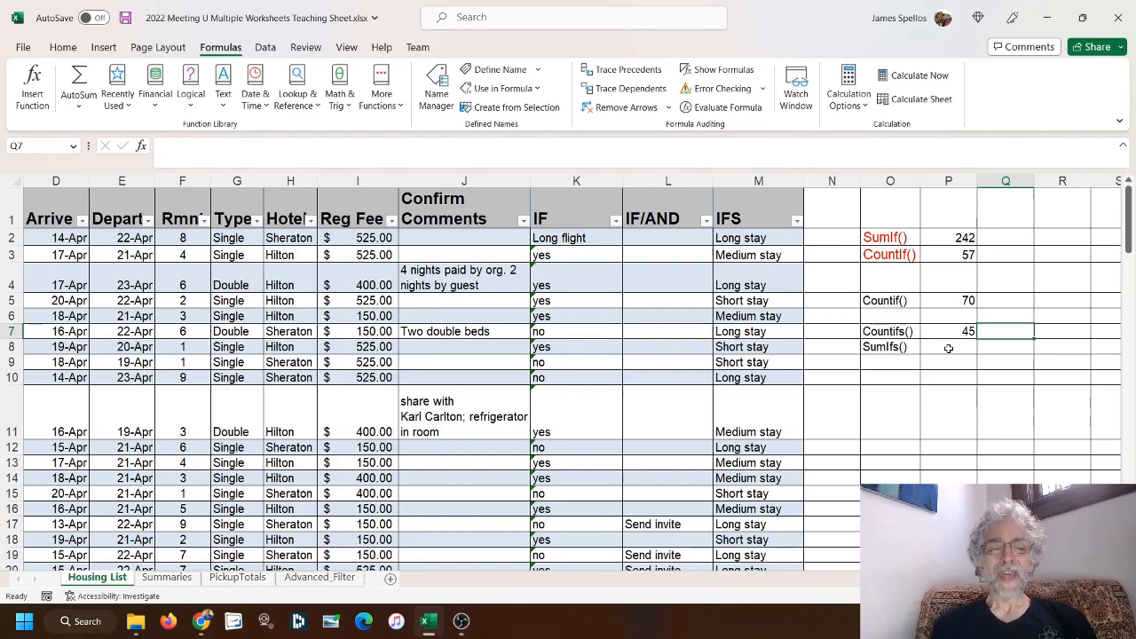
Search for the function "sumifs" and insert SUMIFS into cell P8, beside the SumIfs() label
{"action": "left_click", "coordinate": [187, 180]}
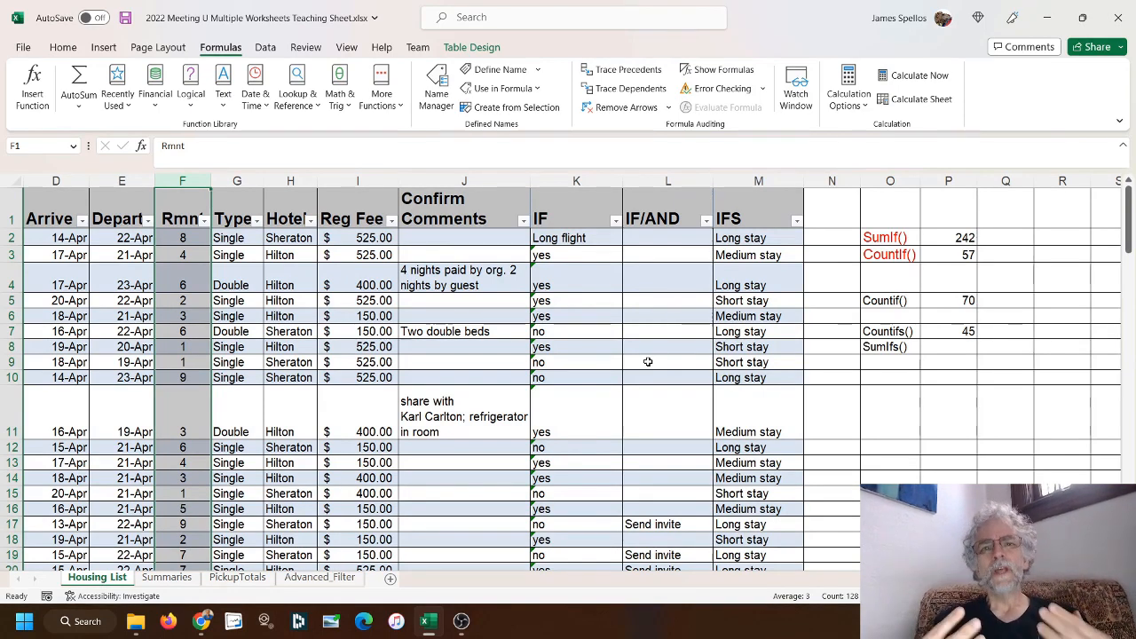
{"action": "left_click", "coordinate": [950, 350]}
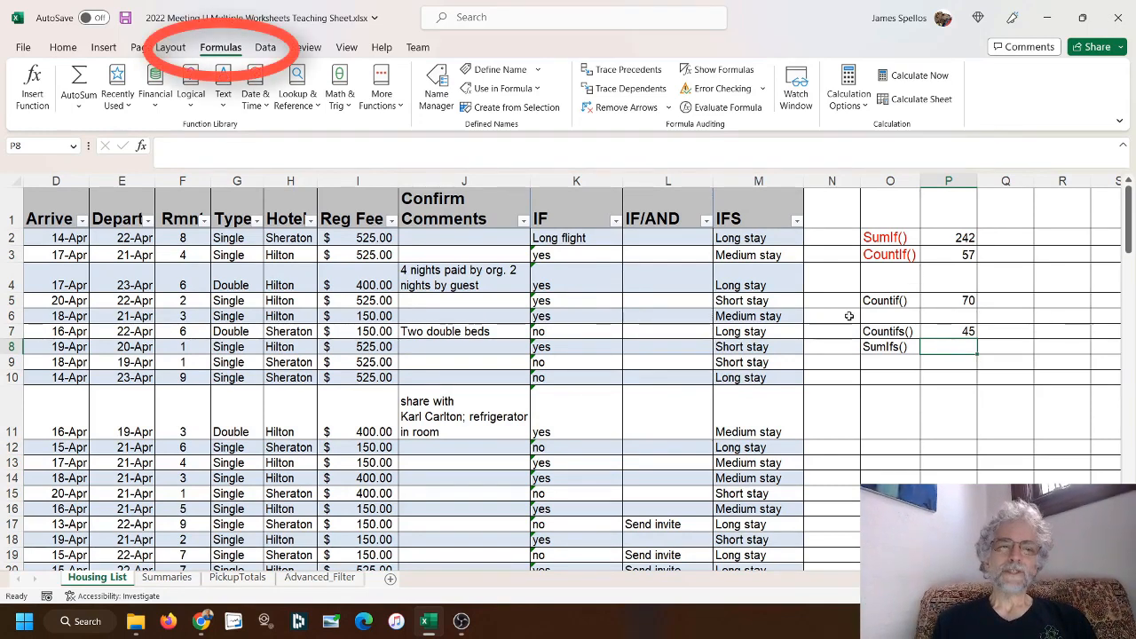
{"action": "left_click", "coordinate": [32, 94]}
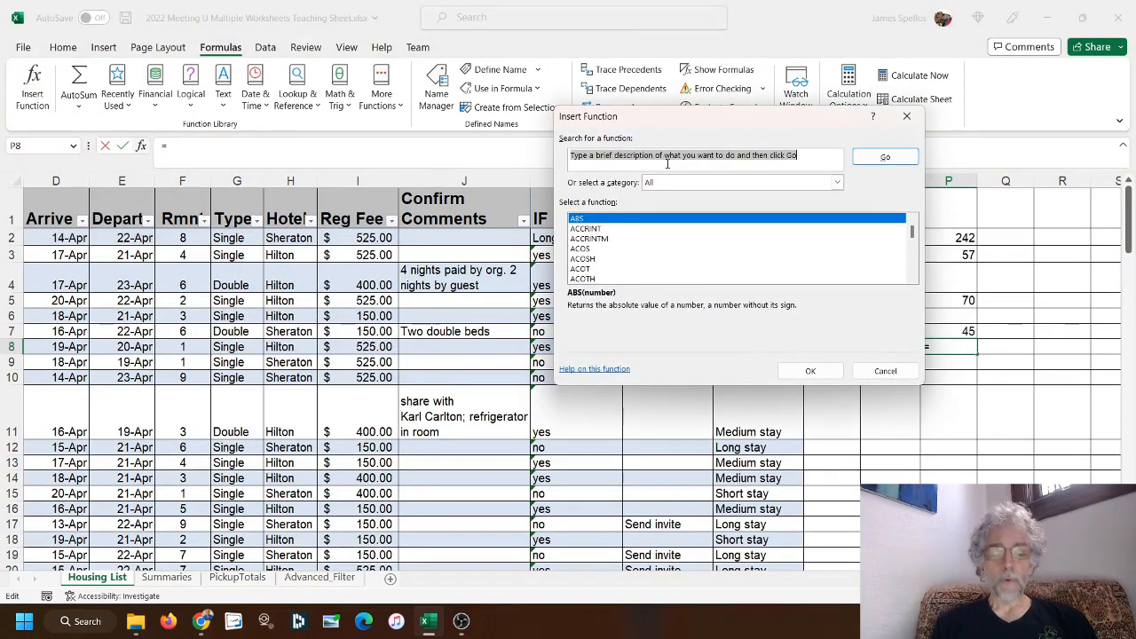
{"action": "type", "text": "sumifs"}
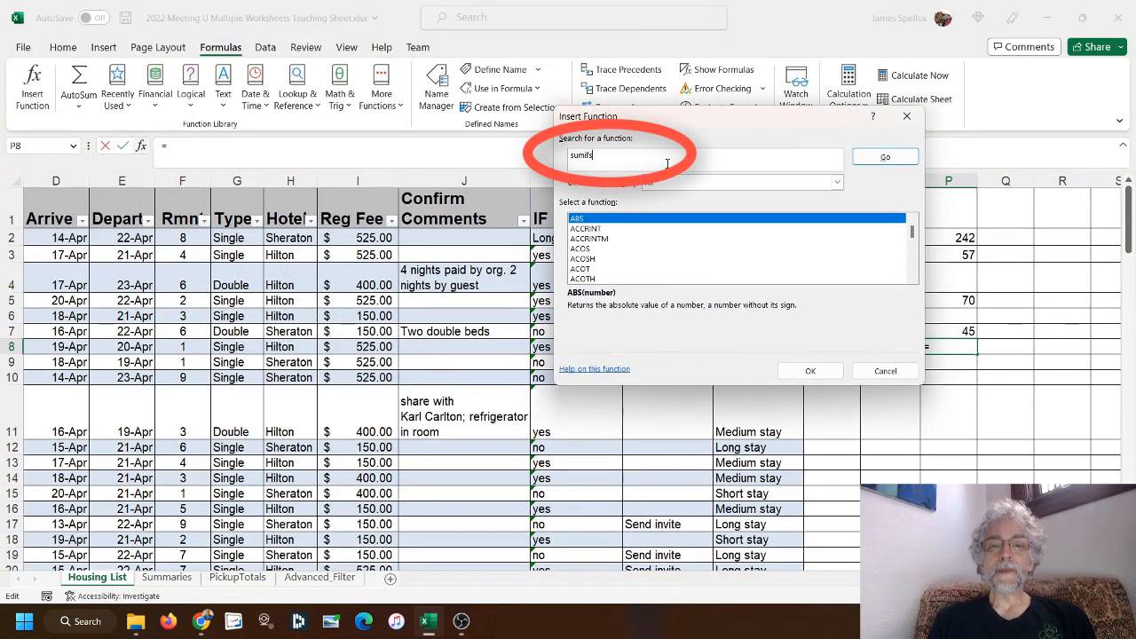
{"action": "left_click", "coordinate": [884, 160]}
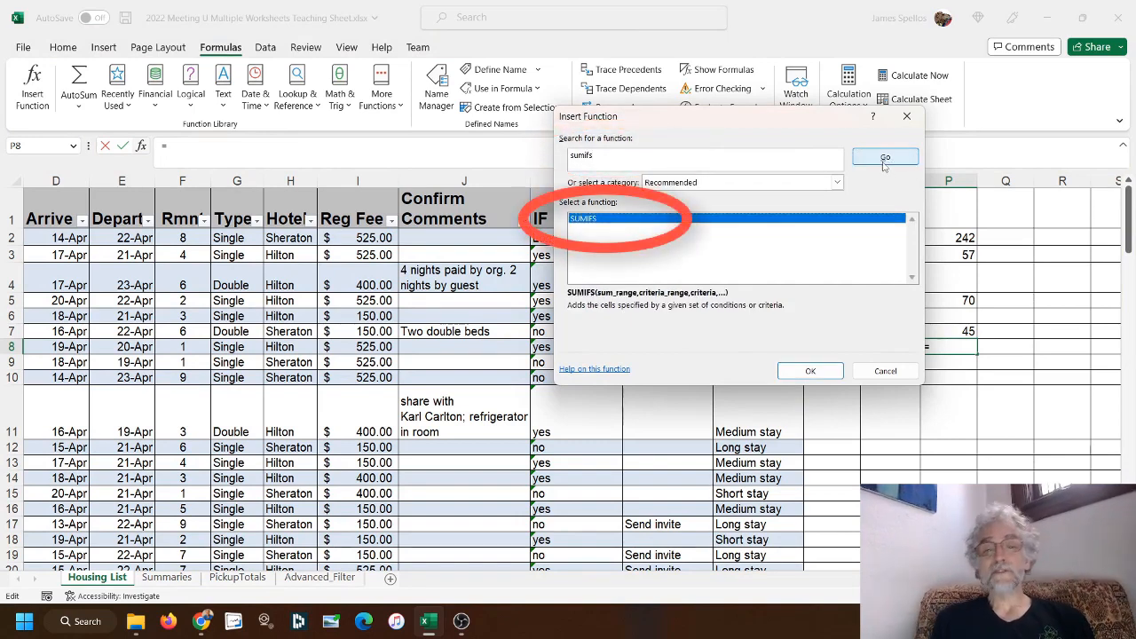
{"action": "left_click", "coordinate": [808, 371]}
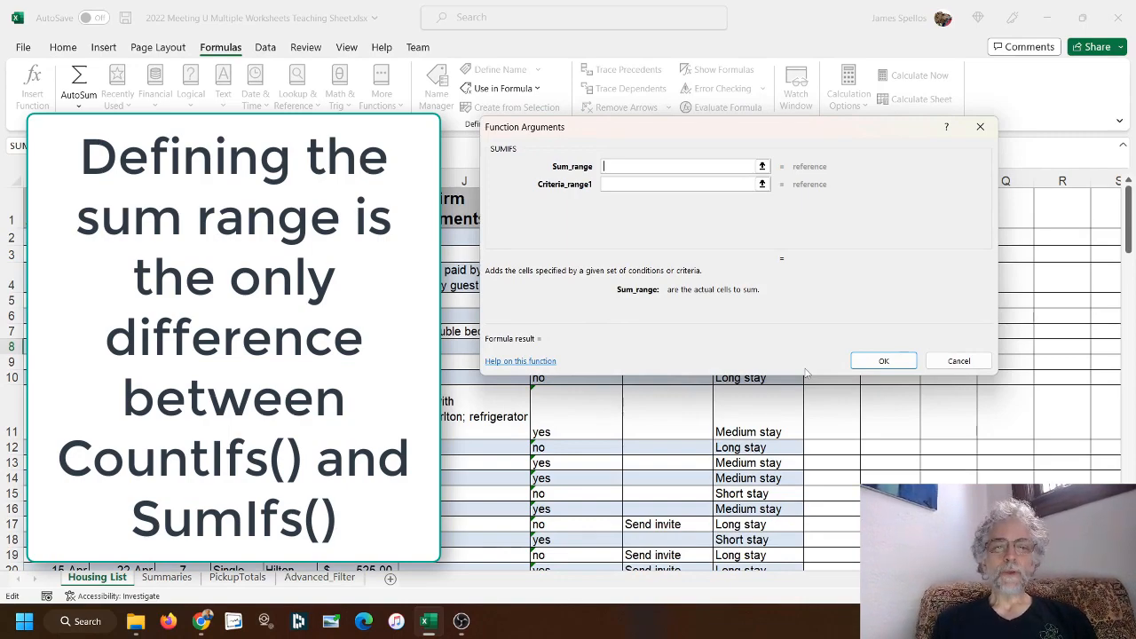
Set the SUMIFS sum range to the whole room nights column F
{"action": "left_click", "coordinate": [761, 167]}
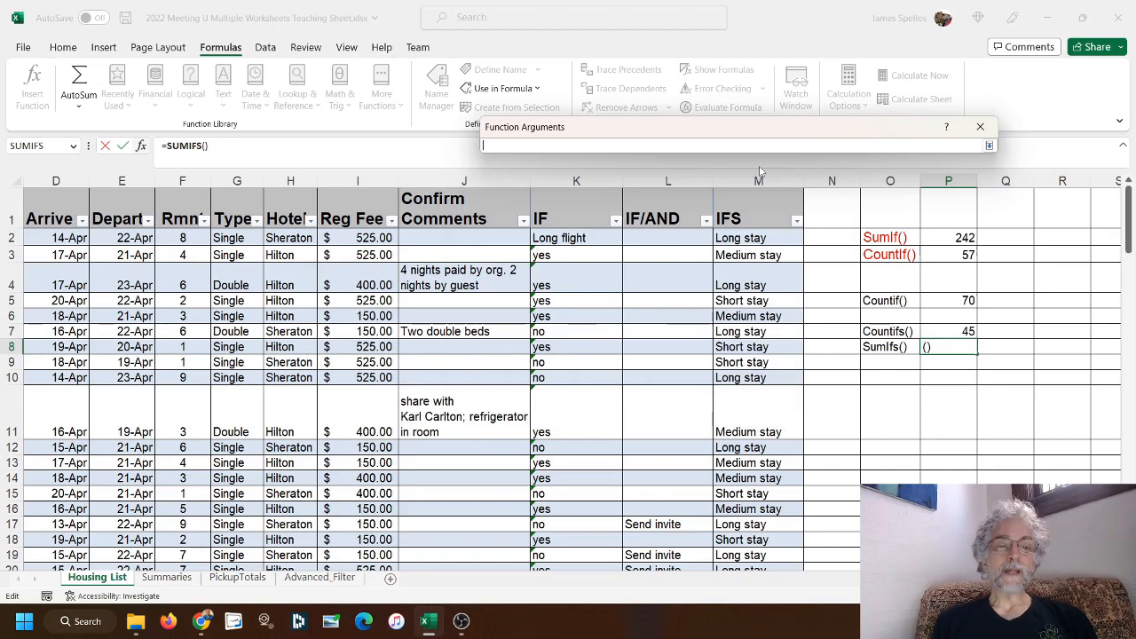
{"action": "left_click", "coordinate": [181, 181]}
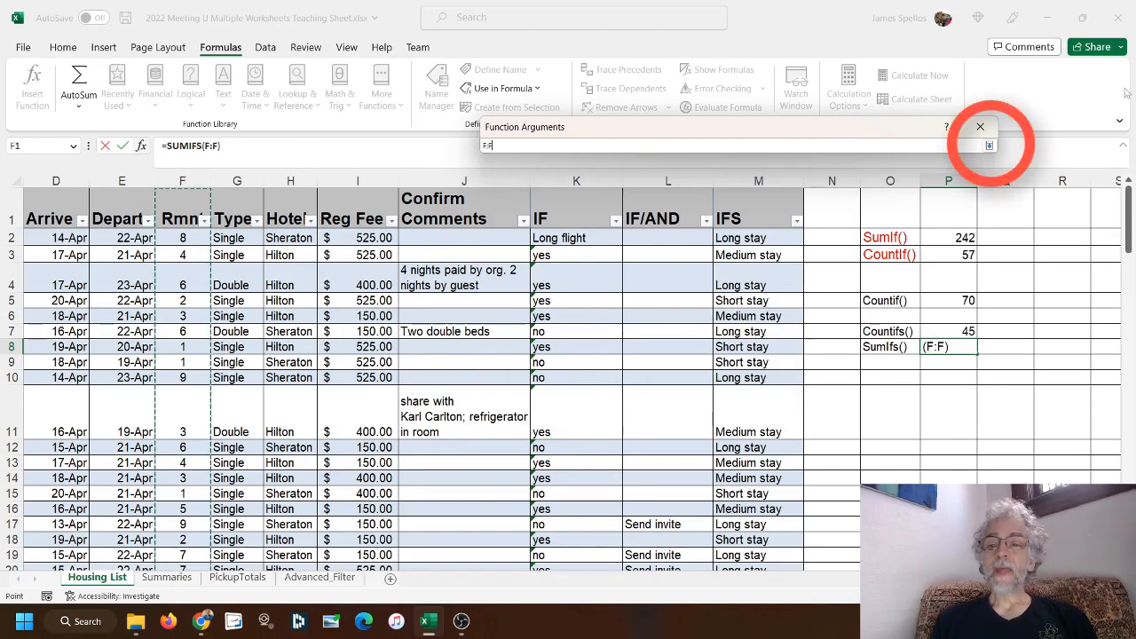
{"action": "left_click", "coordinate": [989, 145]}
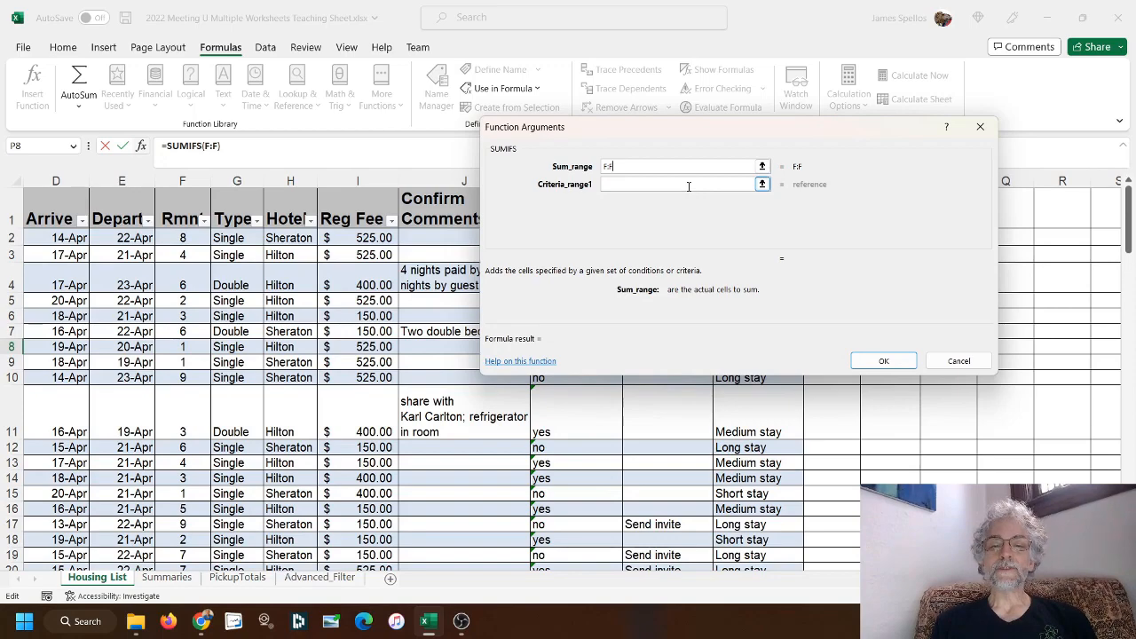
Set the first SUMIFS criteria range to the Hotel column H and enter "Hilton" as its criterion
{"action": "left_click", "coordinate": [762, 184]}
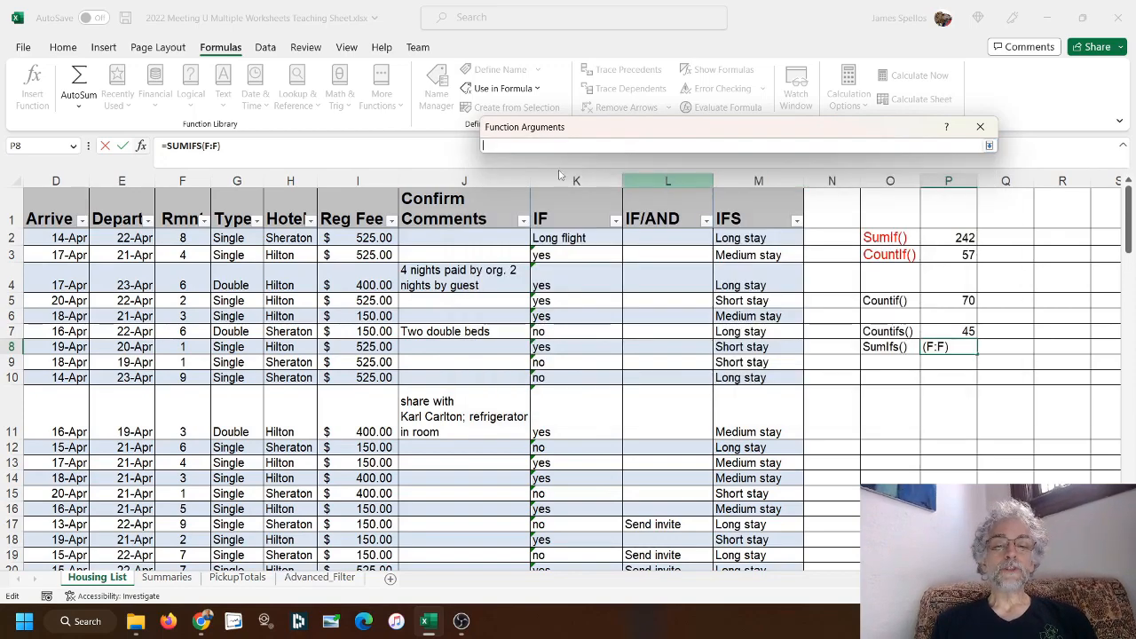
{"action": "left_click", "coordinate": [290, 180]}
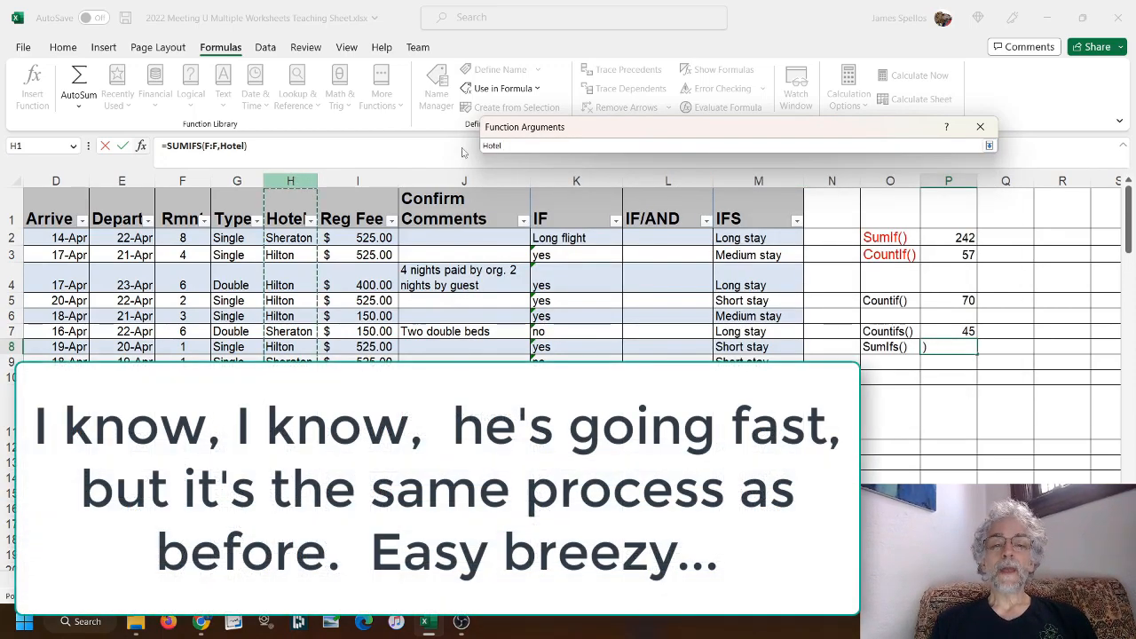
{"action": "left_click", "coordinate": [989, 145]}
{"action": "left_click", "coordinate": [652, 202]}
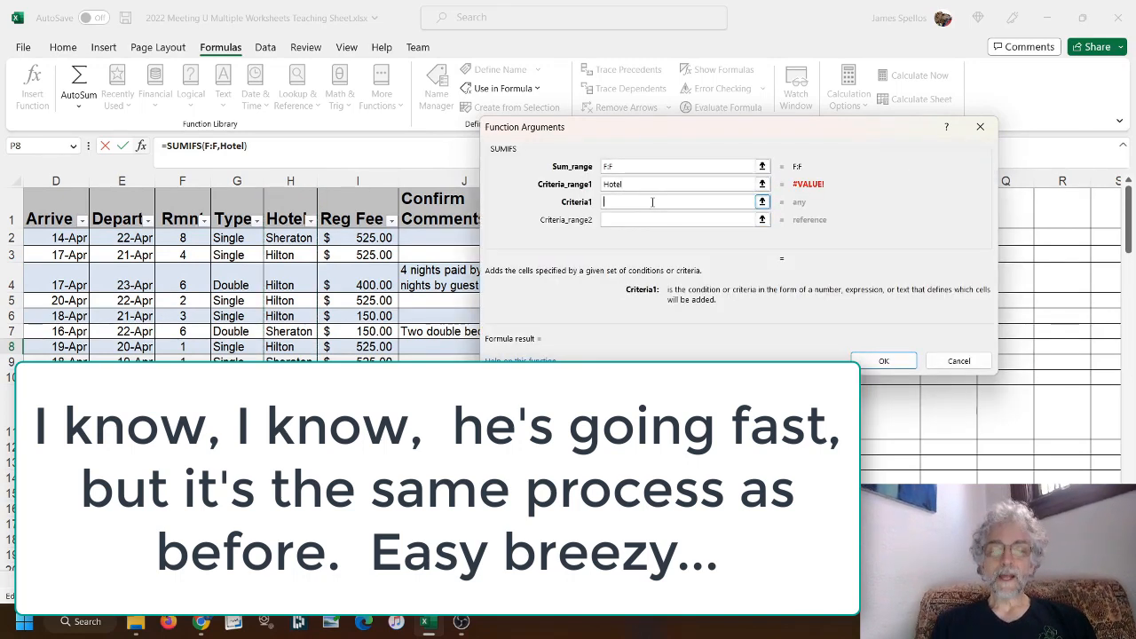
{"action": "type", "text": "\"Hilt"}
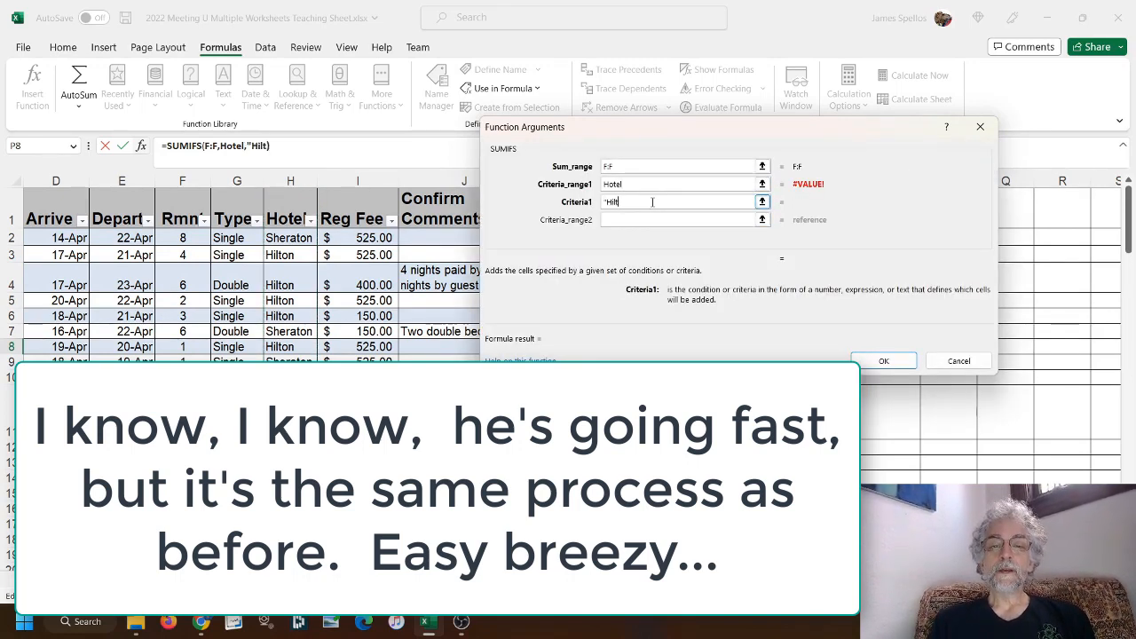
{"action": "type", "text": "on\""}
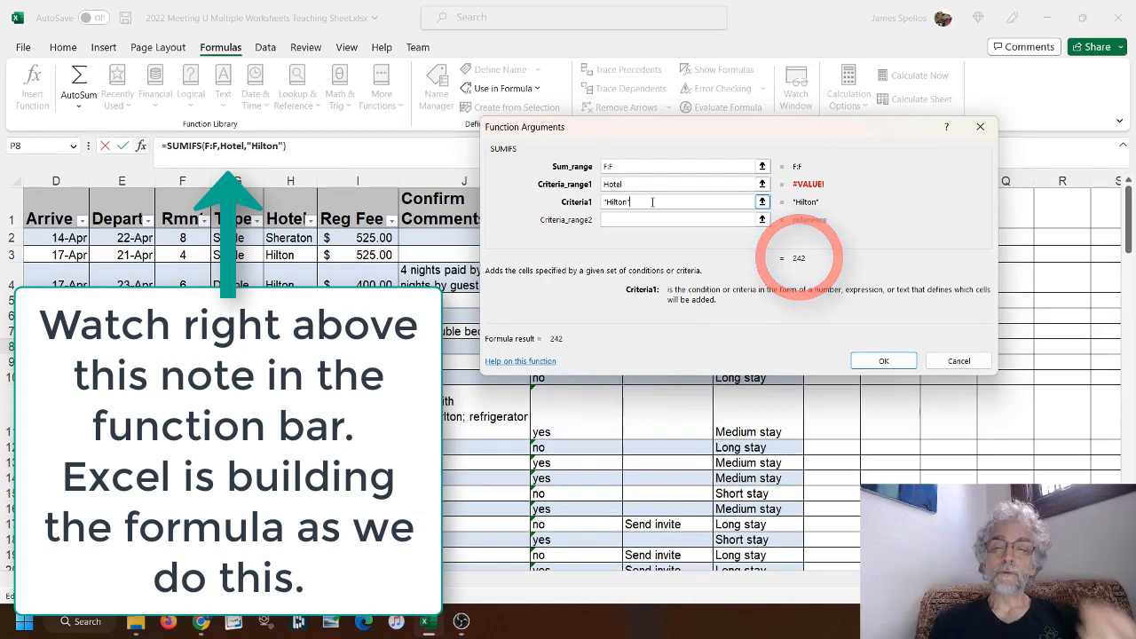
Add the whole Type column G as the second criteria range with the criterion "Single" and complete the SUMIFS formula
{"action": "key", "text": "Tab"}
{"action": "left_click", "coordinate": [663, 223]}
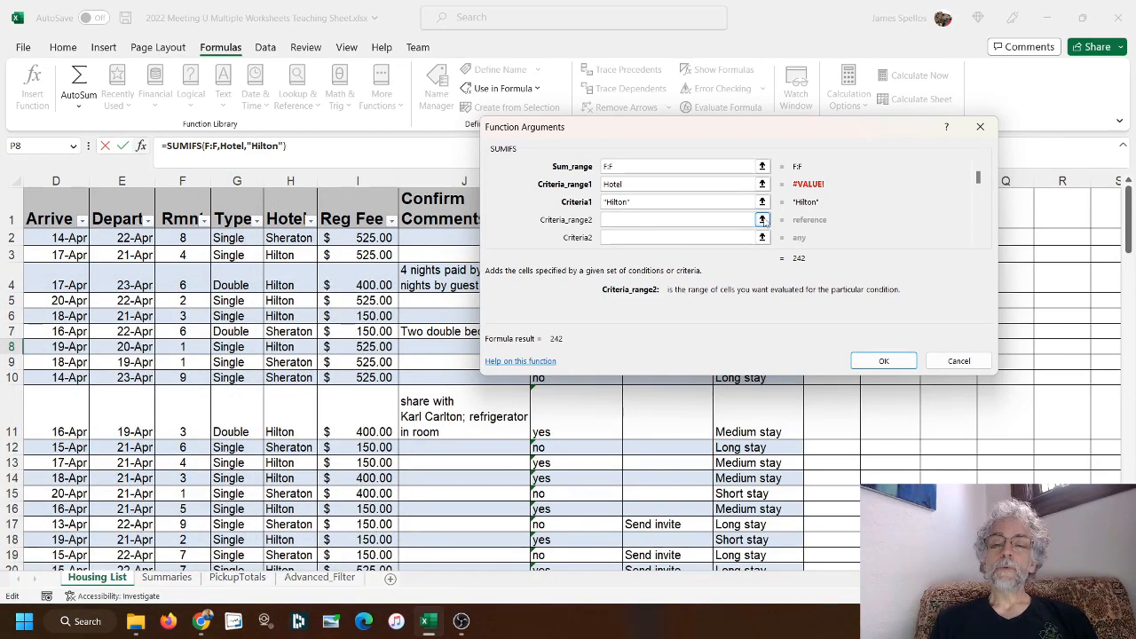
{"action": "left_click", "coordinate": [761, 220]}
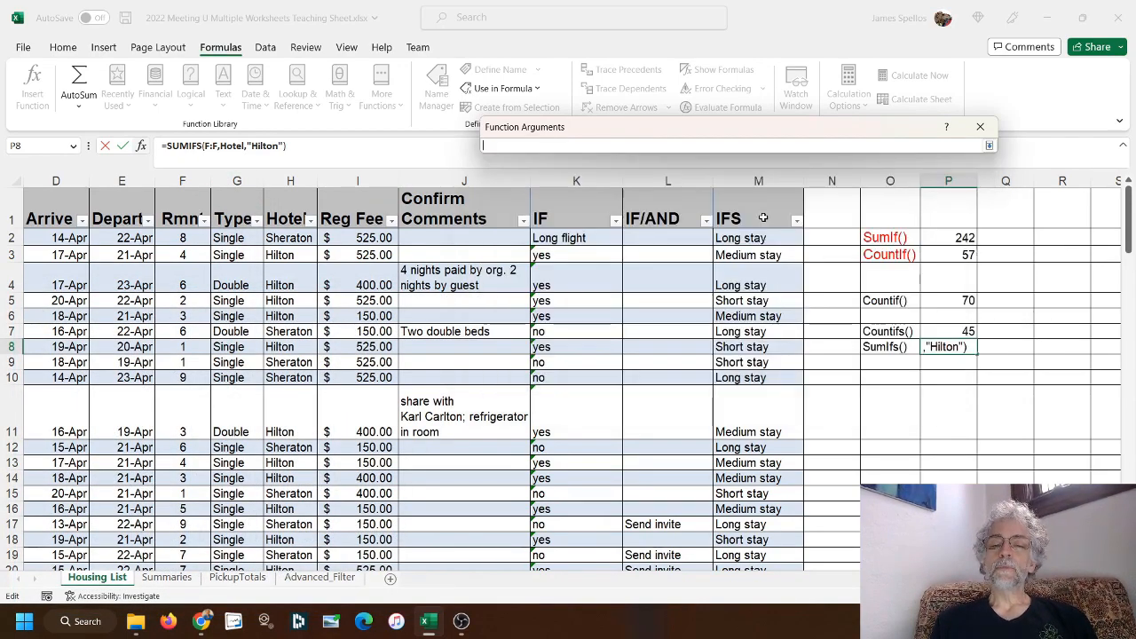
{"action": "left_click", "coordinate": [236, 181]}
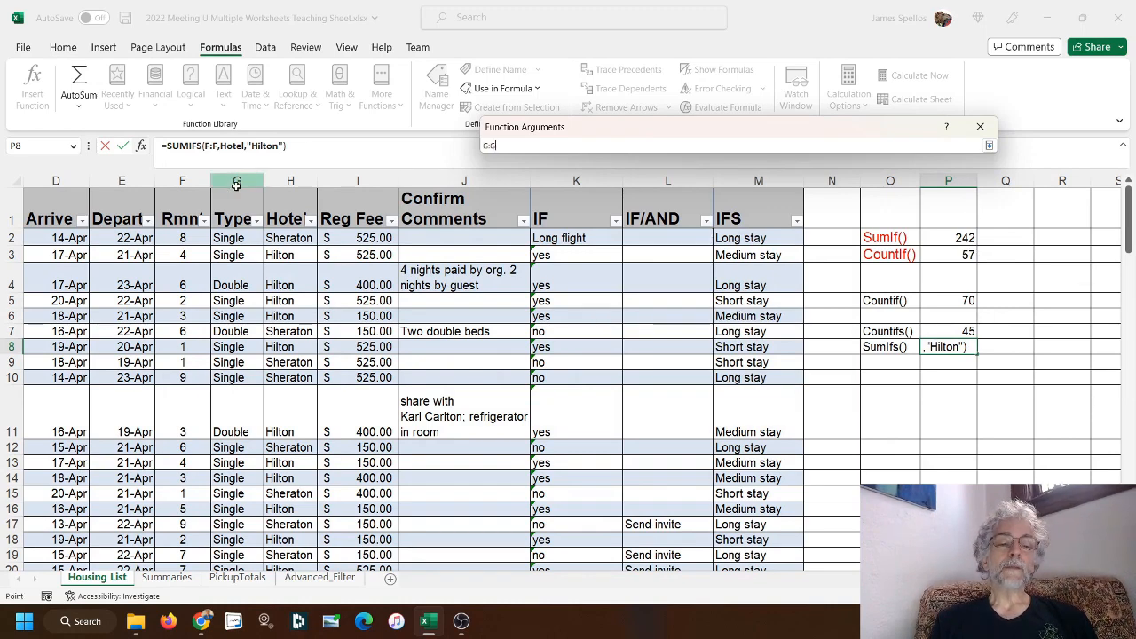
{"action": "left_click", "coordinate": [989, 145]}
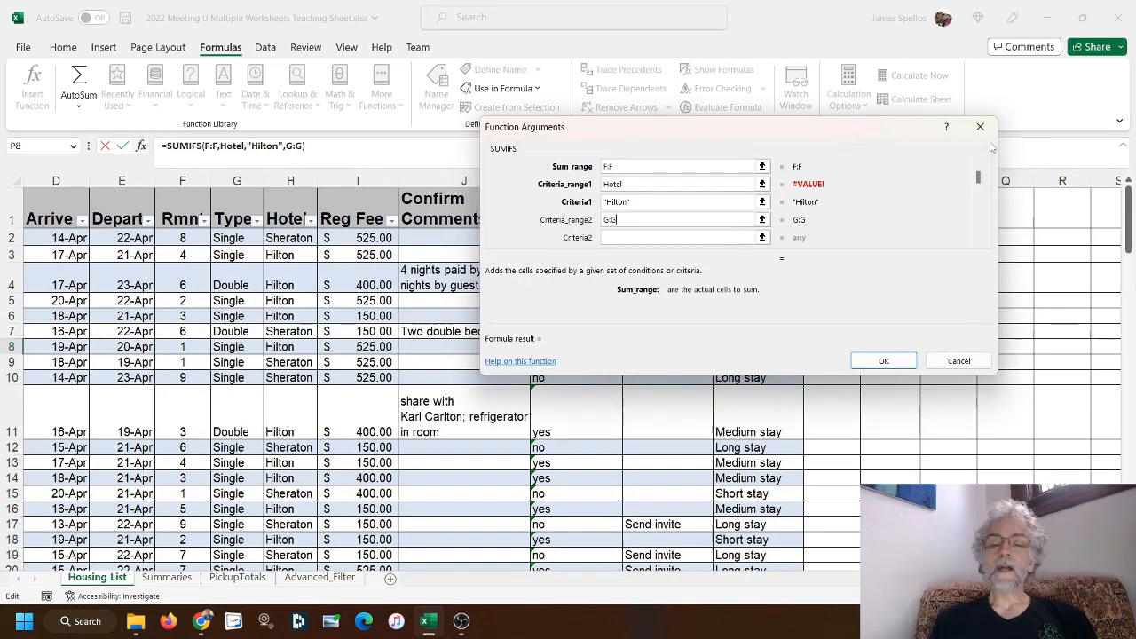
{"action": "left_click", "coordinate": [618, 237]}
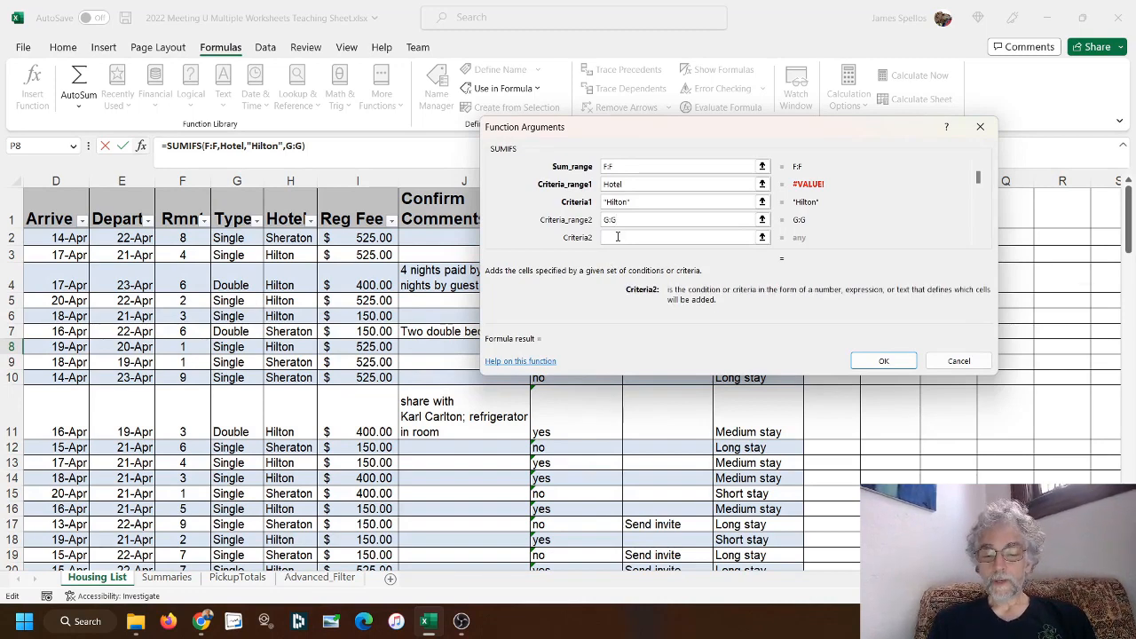
{"action": "type", "text": "\"Single\""}
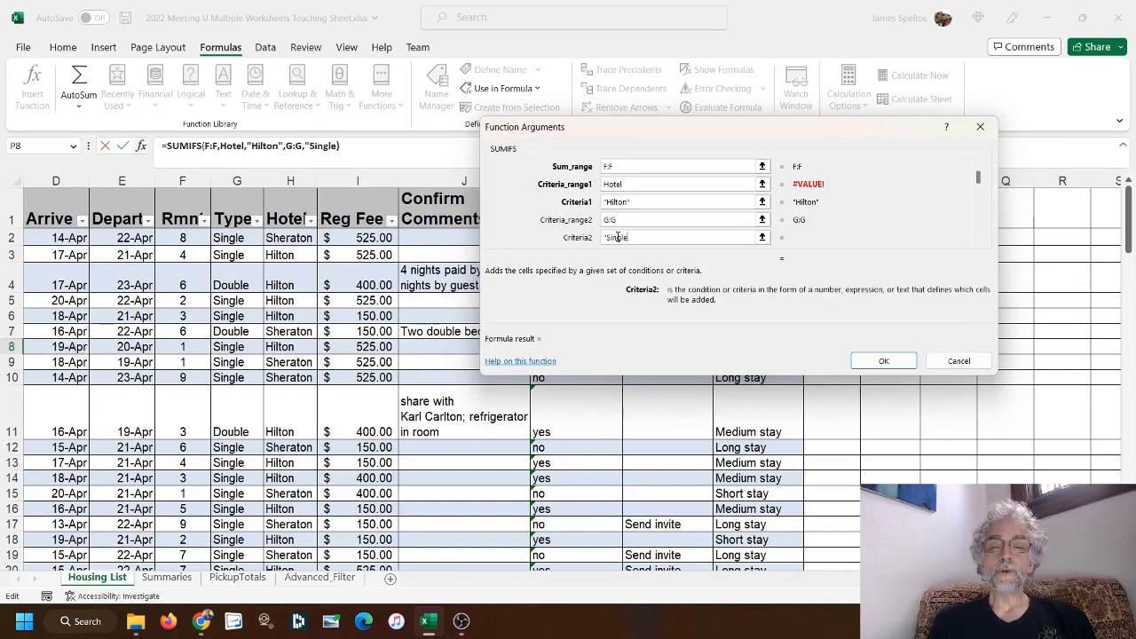
{"action": "type", "text": "\""}
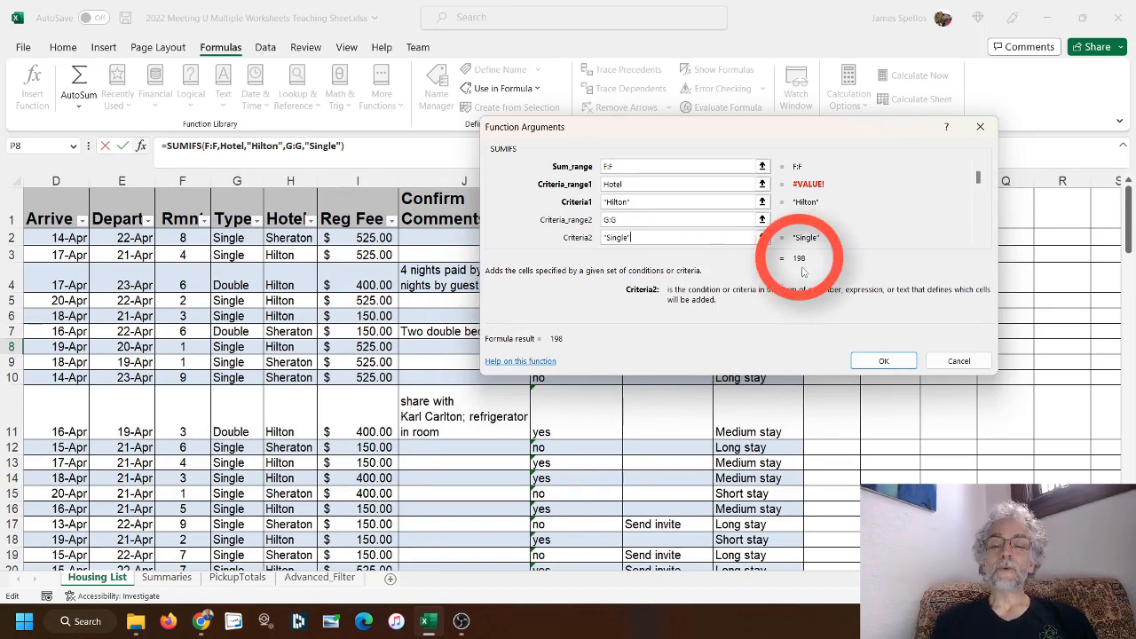
{"action": "left_click", "coordinate": [877, 363]}
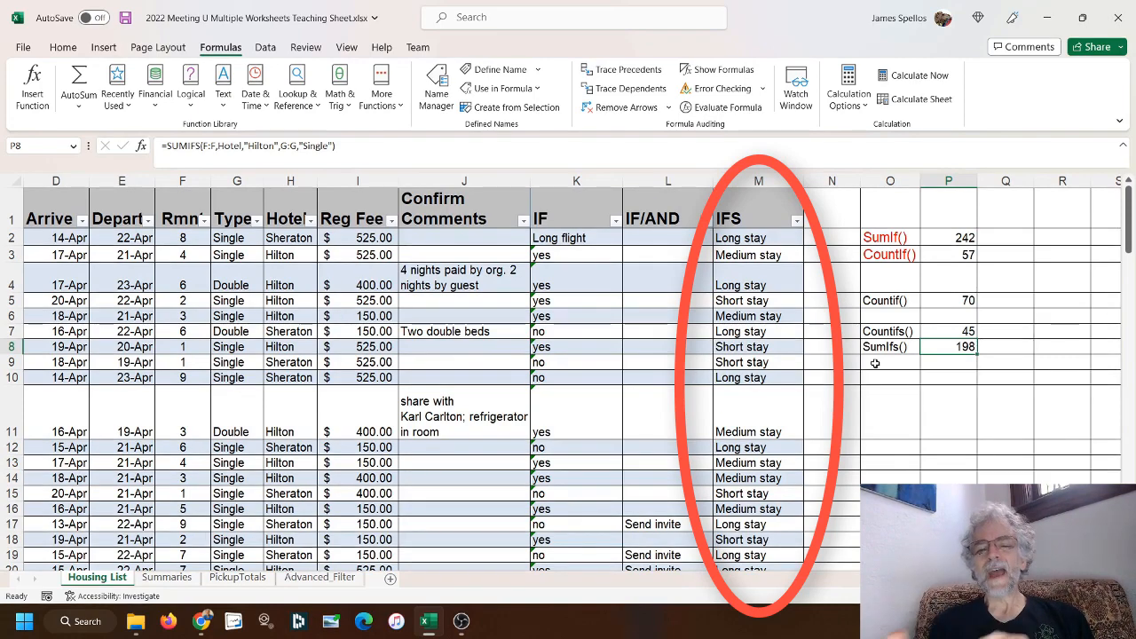
Review the IFS formula in M2 and the IF/AND formula in L2 together with the columns it refers to
{"action": "left_click", "coordinate": [757, 238]}
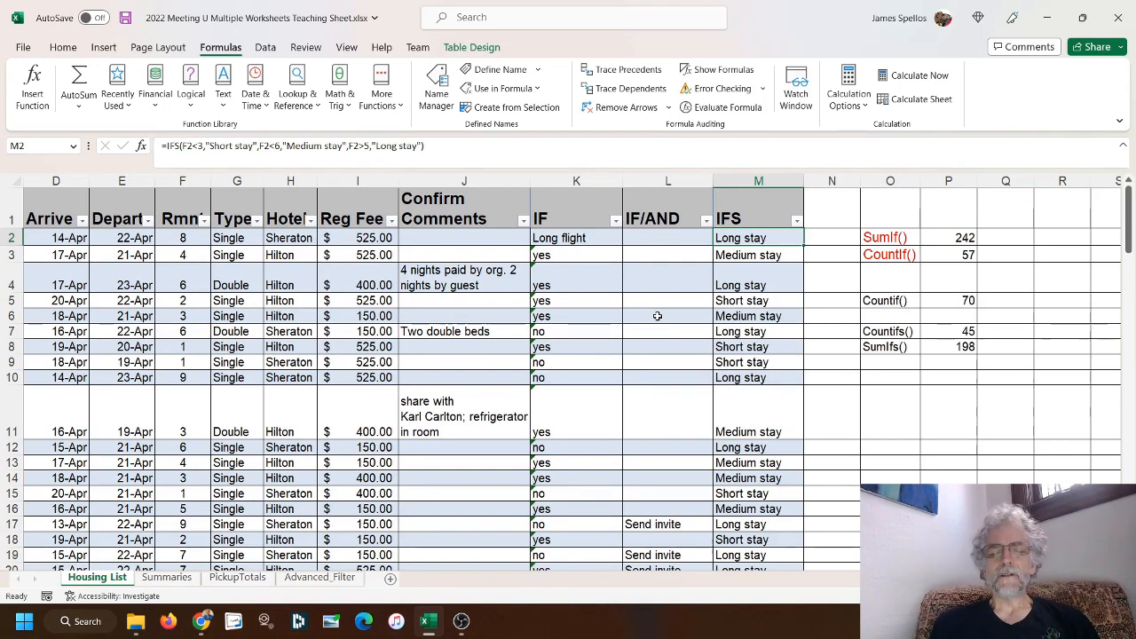
{"action": "left_click", "coordinate": [663, 236]}
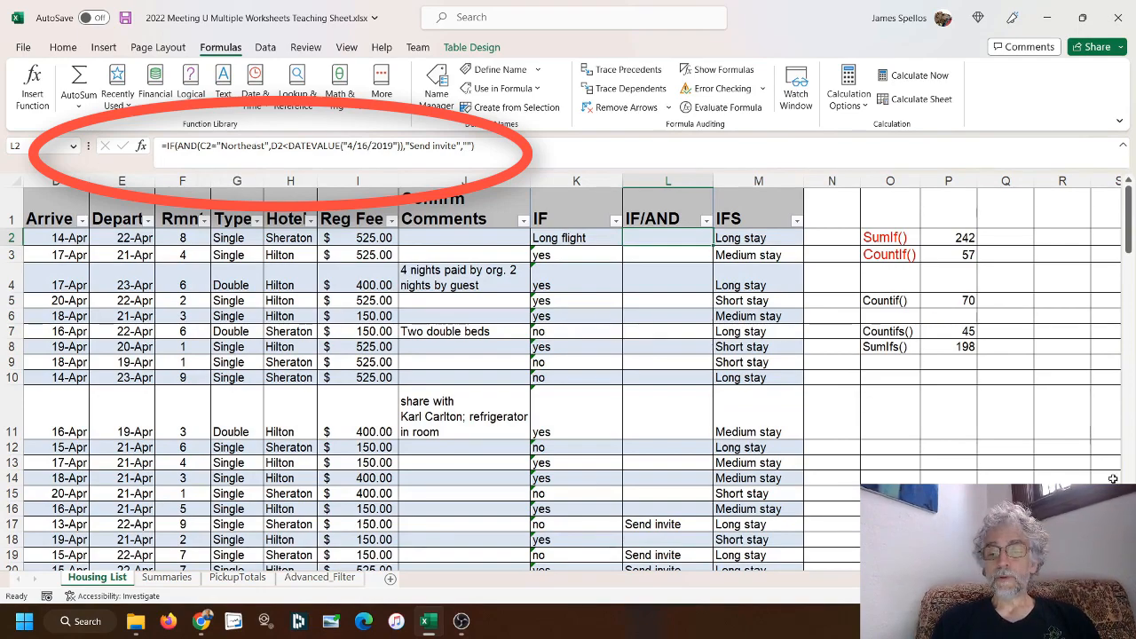
{"action": "scroll", "coordinate": [572, 377], "scroll_direction": "left", "scroll_amount": 3}
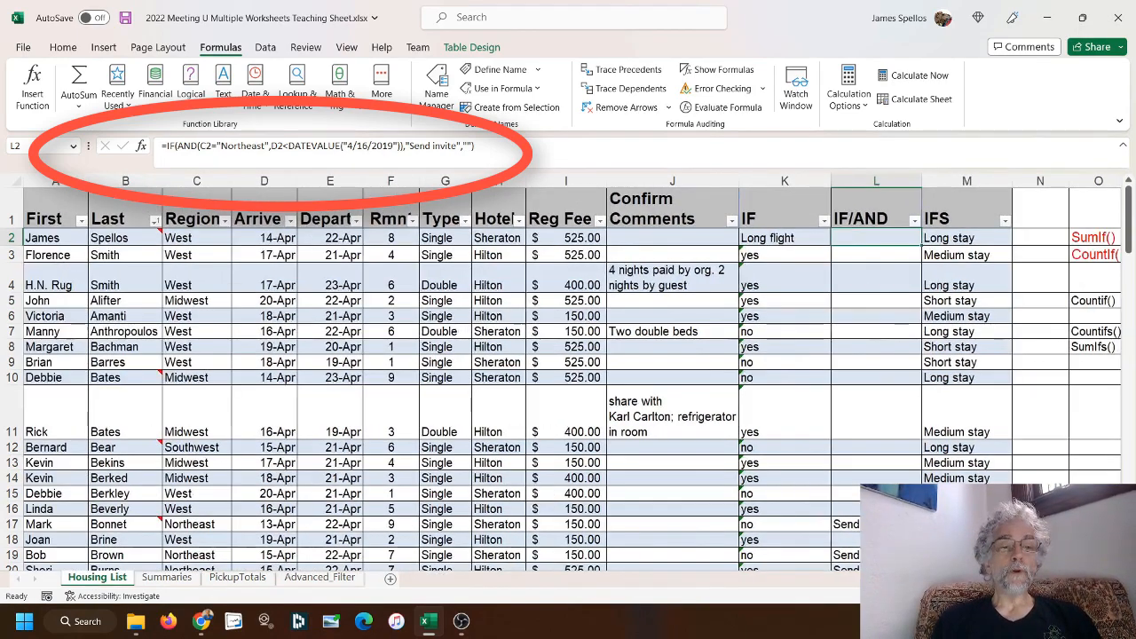
{"action": "scroll", "coordinate": [573, 377], "scroll_direction": "right", "scroll_amount": 2}
{"action": "scroll", "coordinate": [572, 377], "scroll_direction": "left", "scroll_amount": 3}
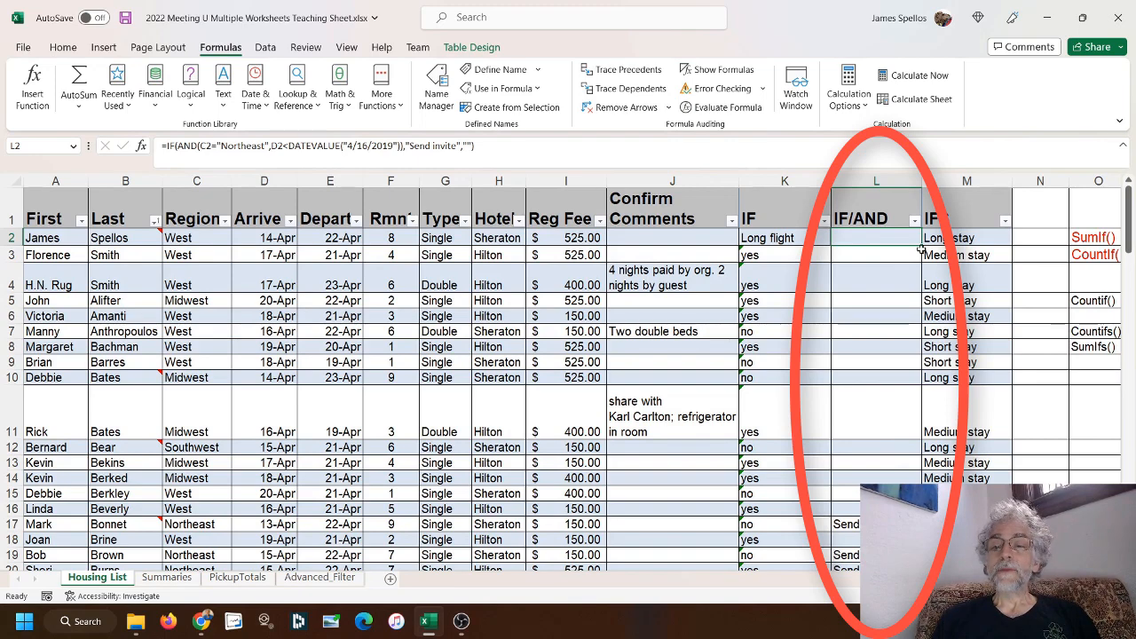
Fill the IF/AND formula from L2 down the column and check row 17 against its Region and Arrive values
{"action": "left_click_drag", "start_coordinate": [923, 249], "coordinate": [923, 511]}
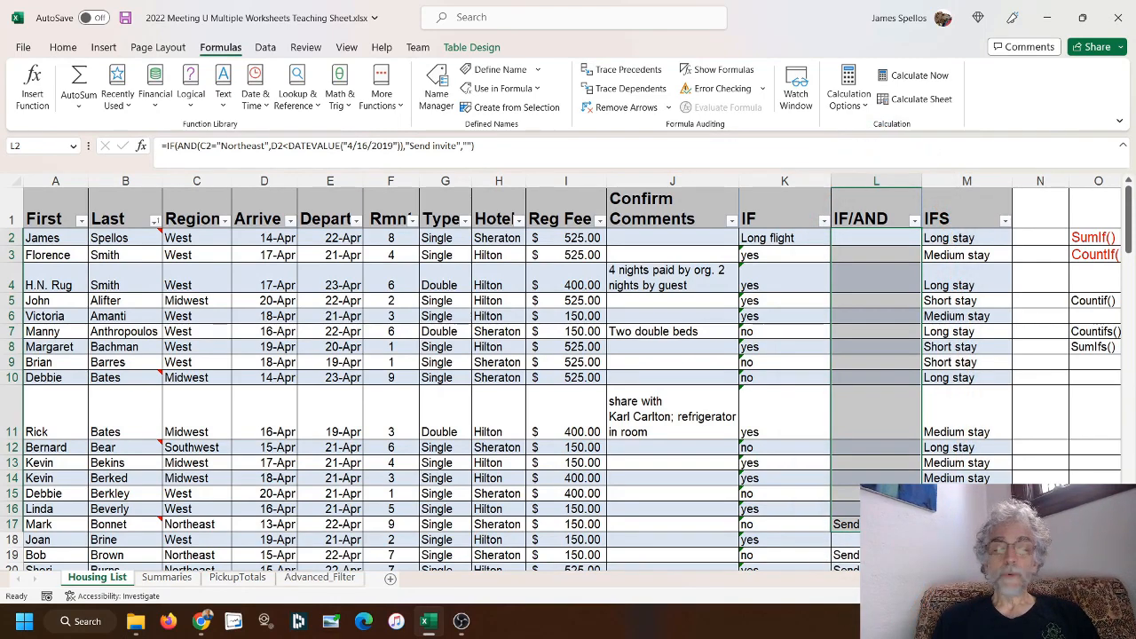
{"action": "left_click", "coordinate": [876, 524]}
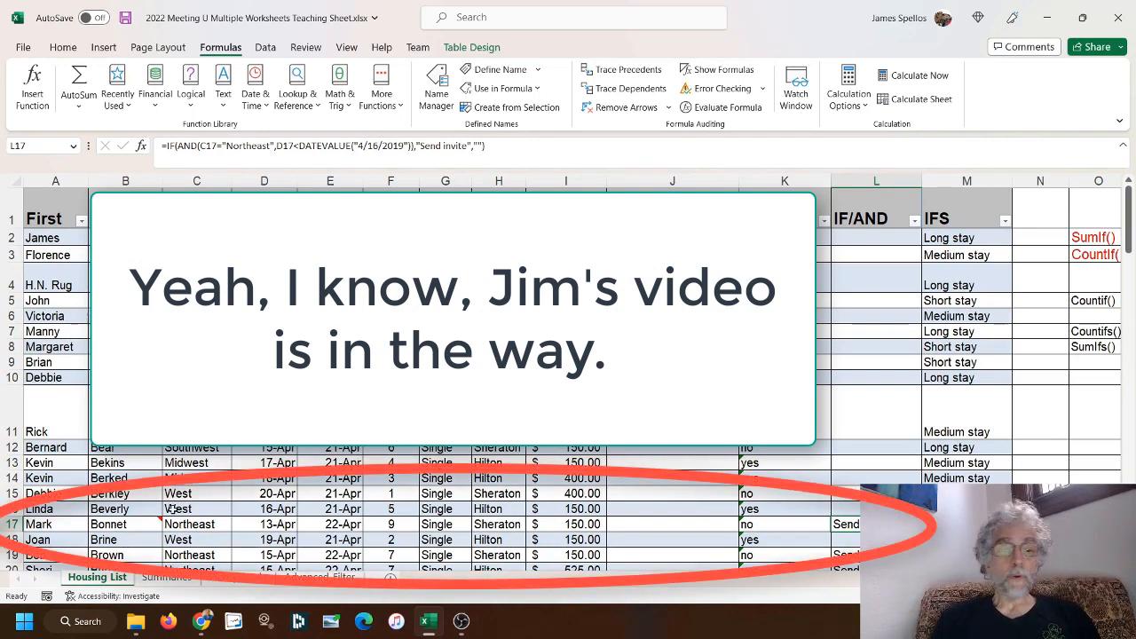
{"action": "left_click", "coordinate": [210, 524]}
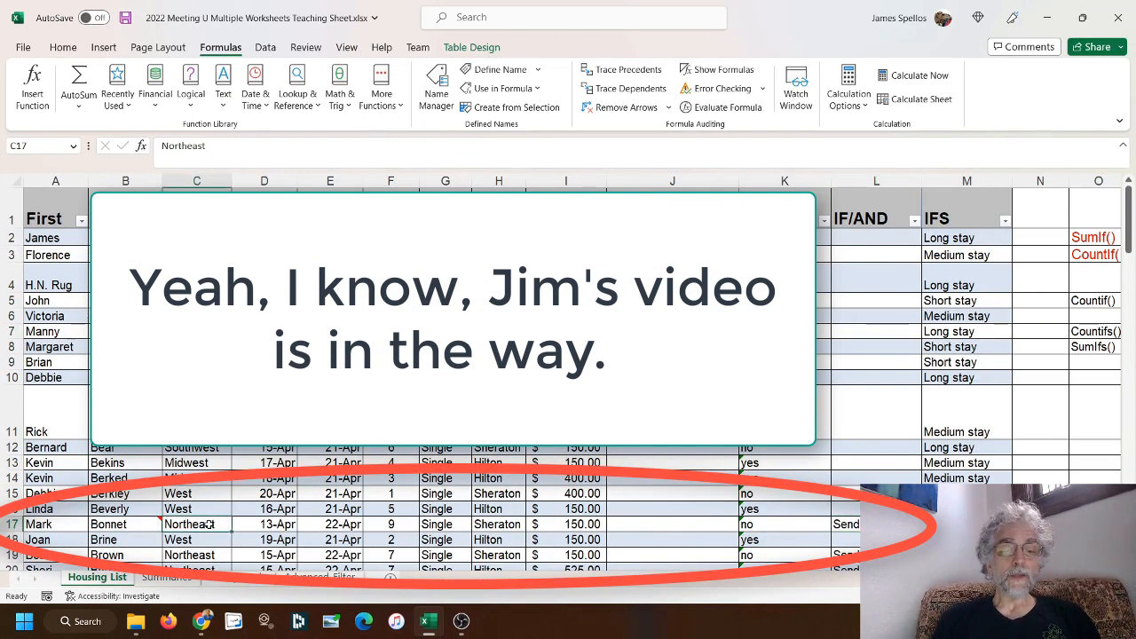
{"action": "left_click", "coordinate": [271, 524]}
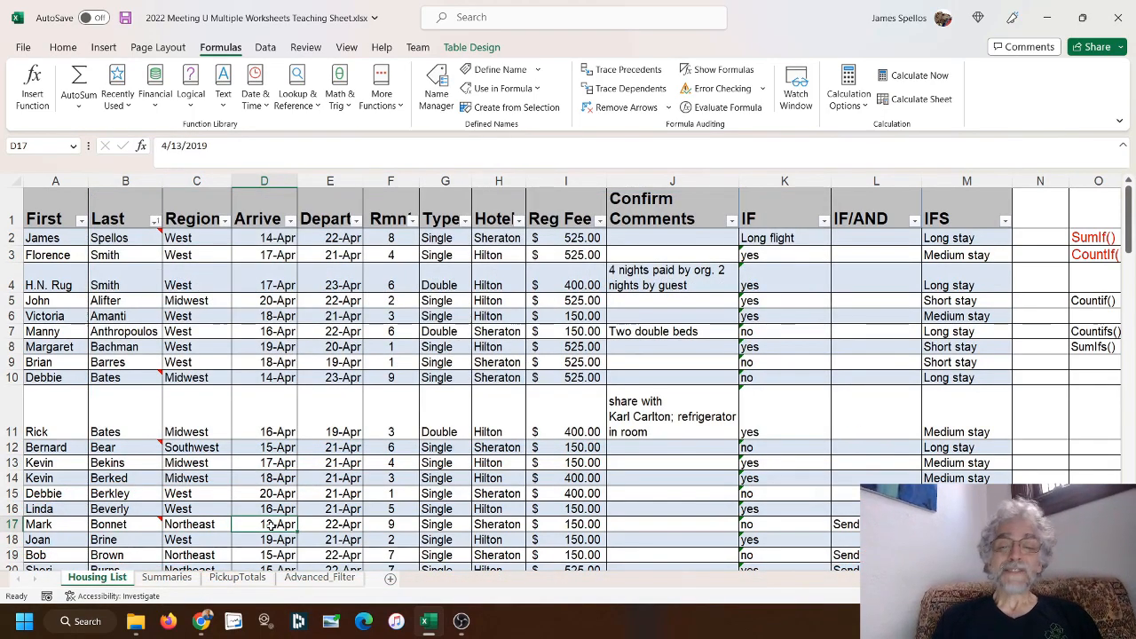
{"action": "left_click", "coordinate": [461, 622]}
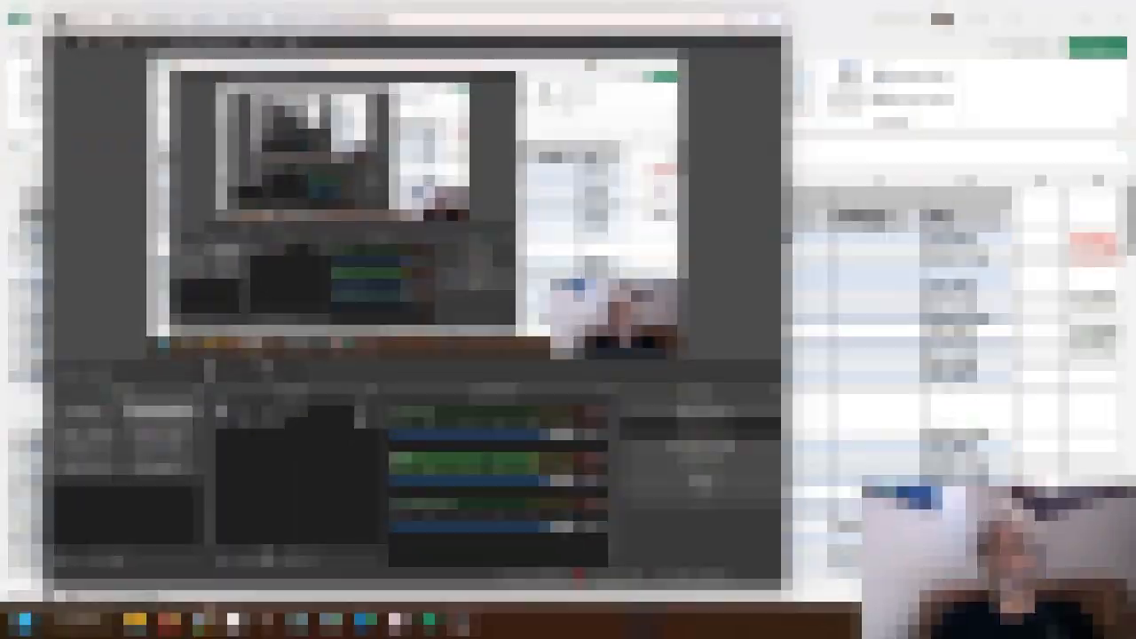